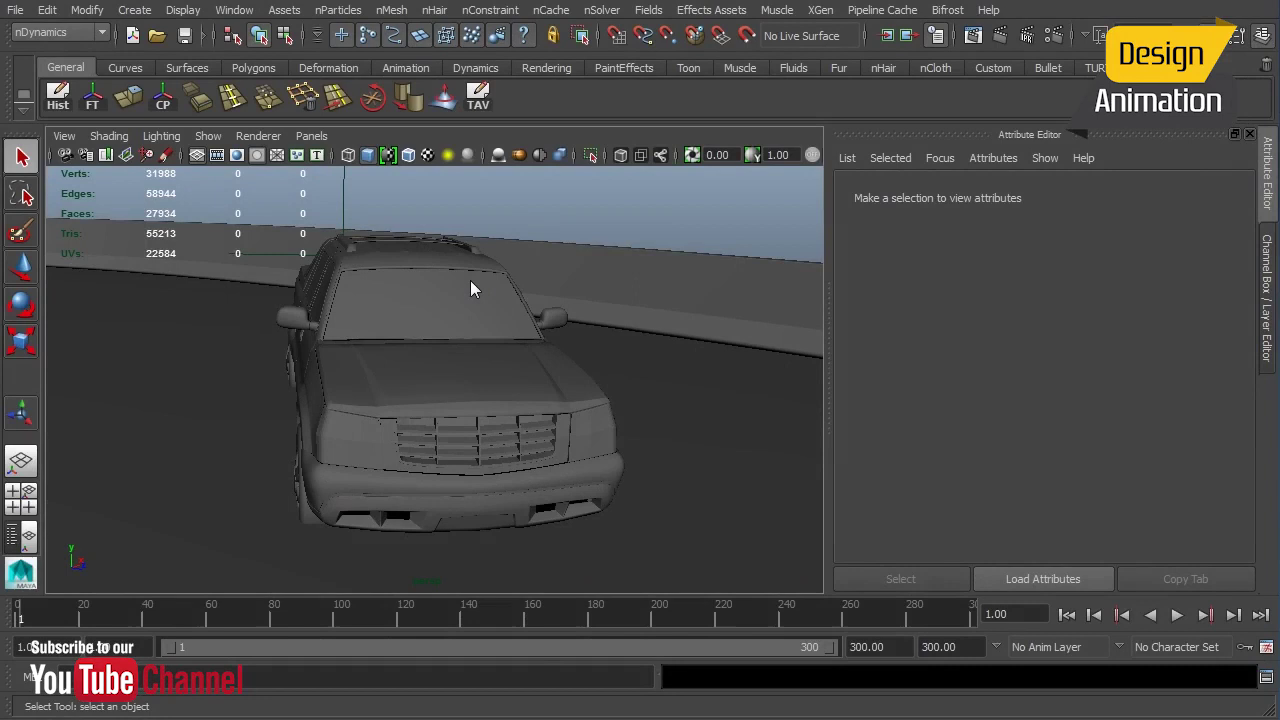
- Select the truck's front bumper and examine its deformed mesh up close around frames 288 to 300
click(510, 515)
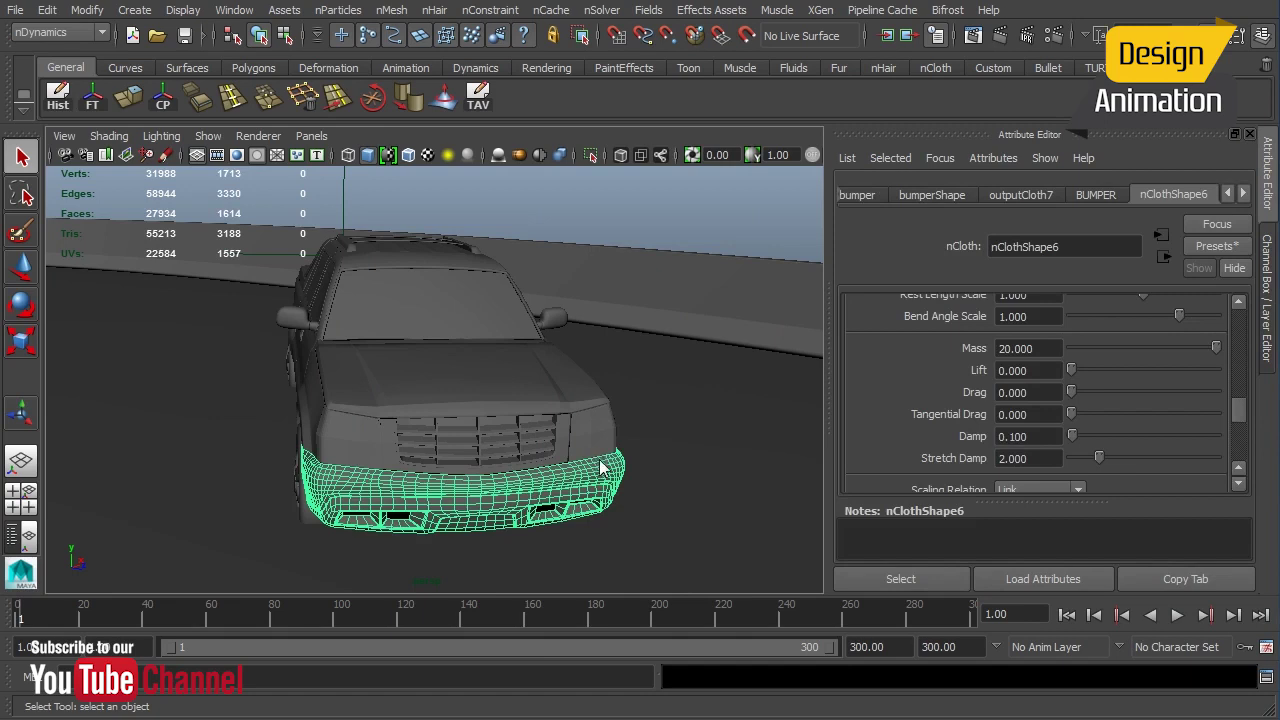
click(964, 617)
drag(964, 617, 984, 615)
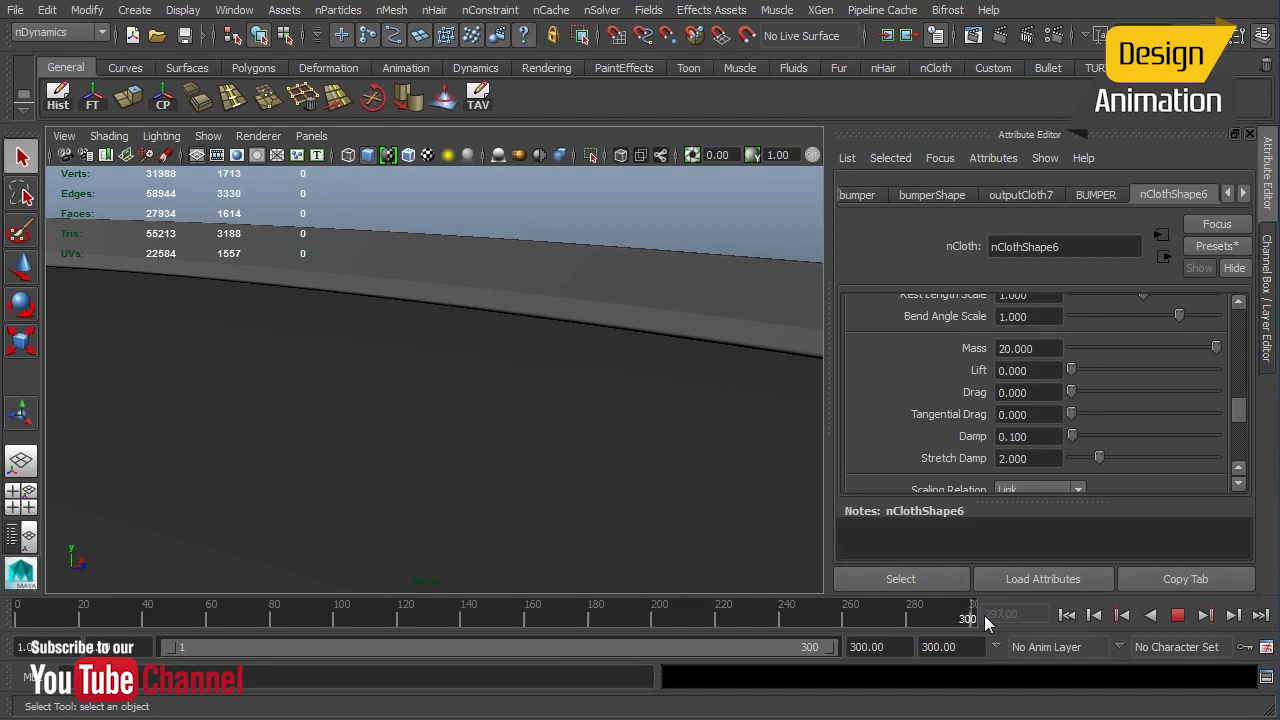
key(f)
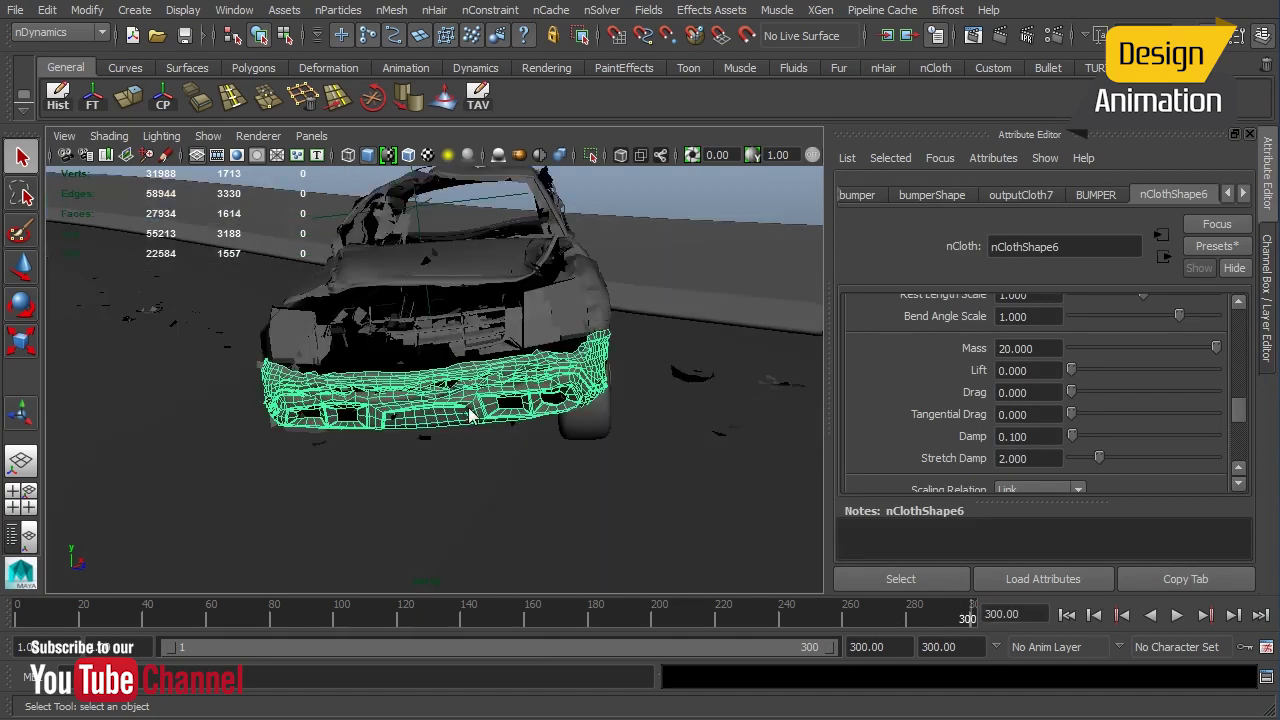
scroll(528, 423, up, 6)
alt+drag(684, 446, 815, 445)
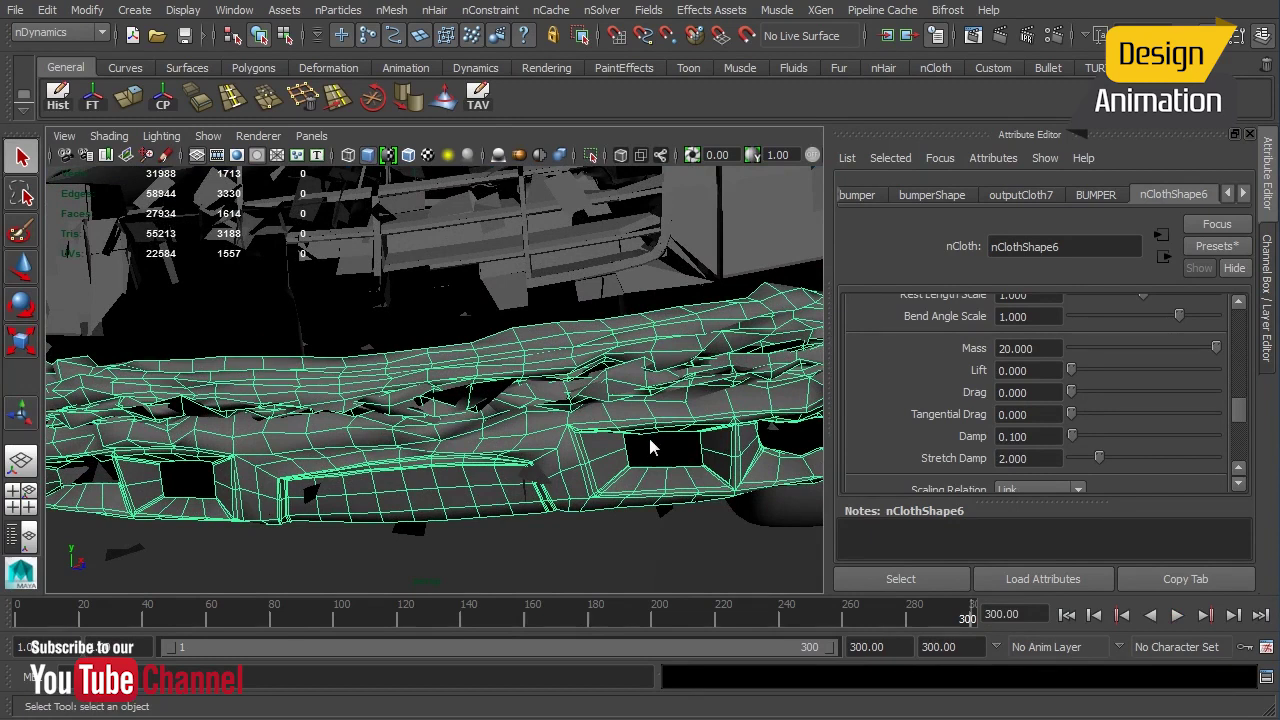
mouse_move(838, 625)
mouse_down()
mouse_move(984, 622)
mouse_move(813, 625)
mouse_move(978, 627)
mouse_move(943, 630)
mouse_up()
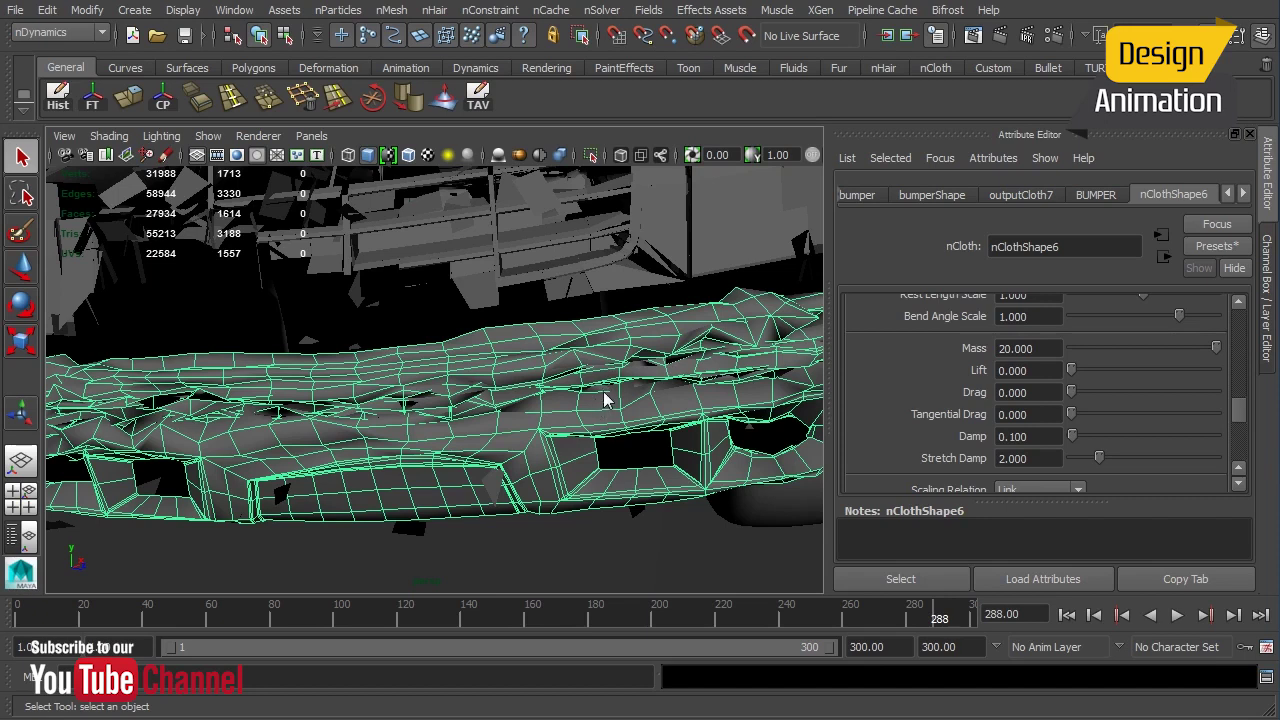
- Play back the last frames of the crash and stop at frame 296 to check how the bumper moves
alt+right_drag(651, 384, 336, 523)
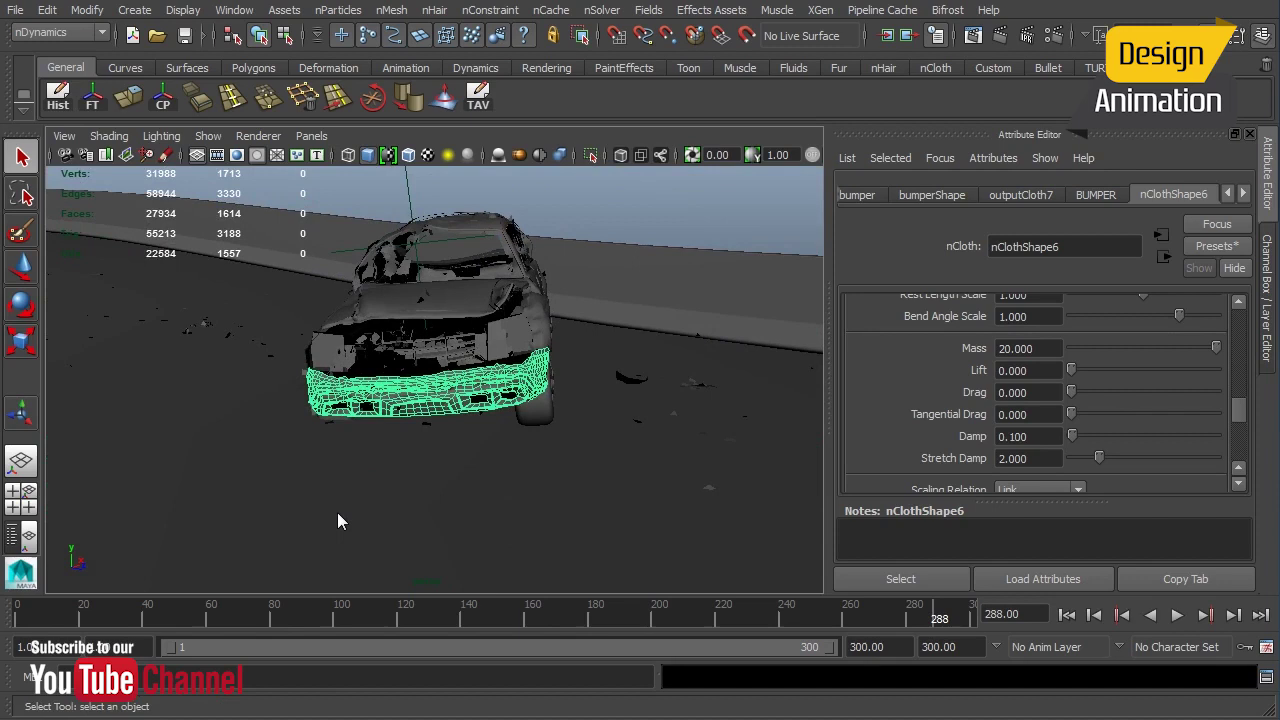
alt+right_drag(392, 455, 875, 617)
key(alt+v)
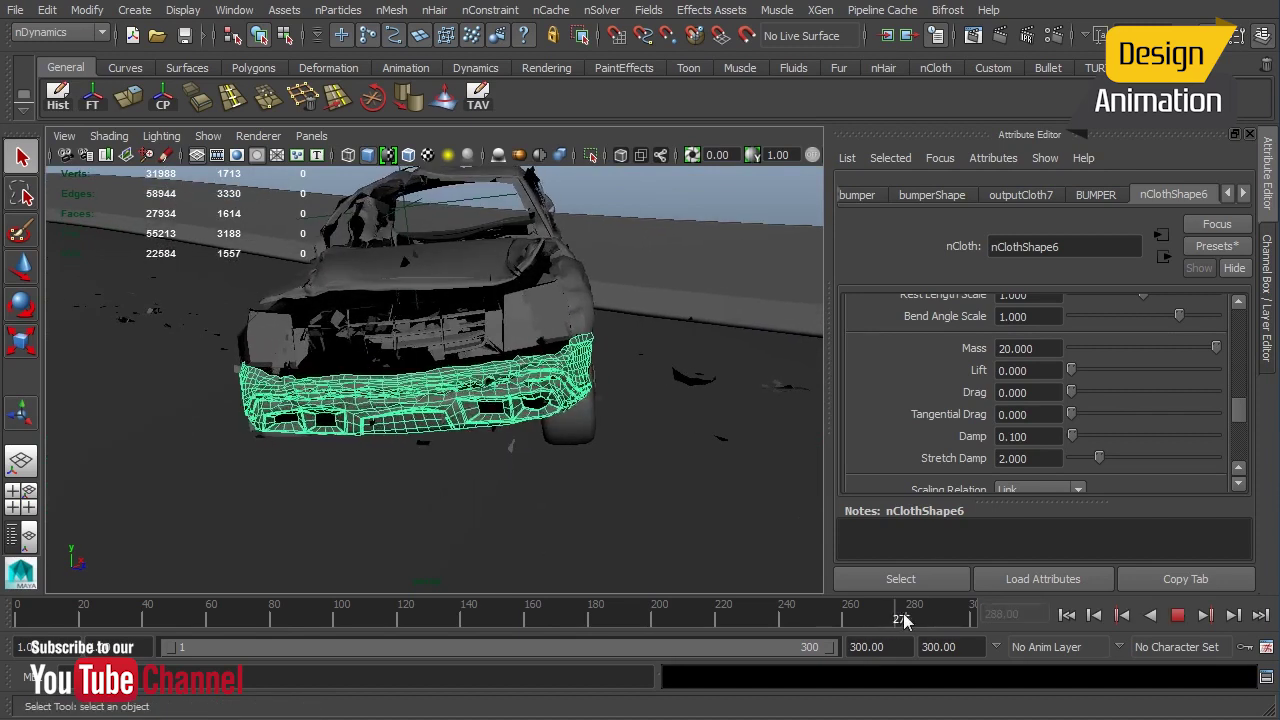
key(alt+v)
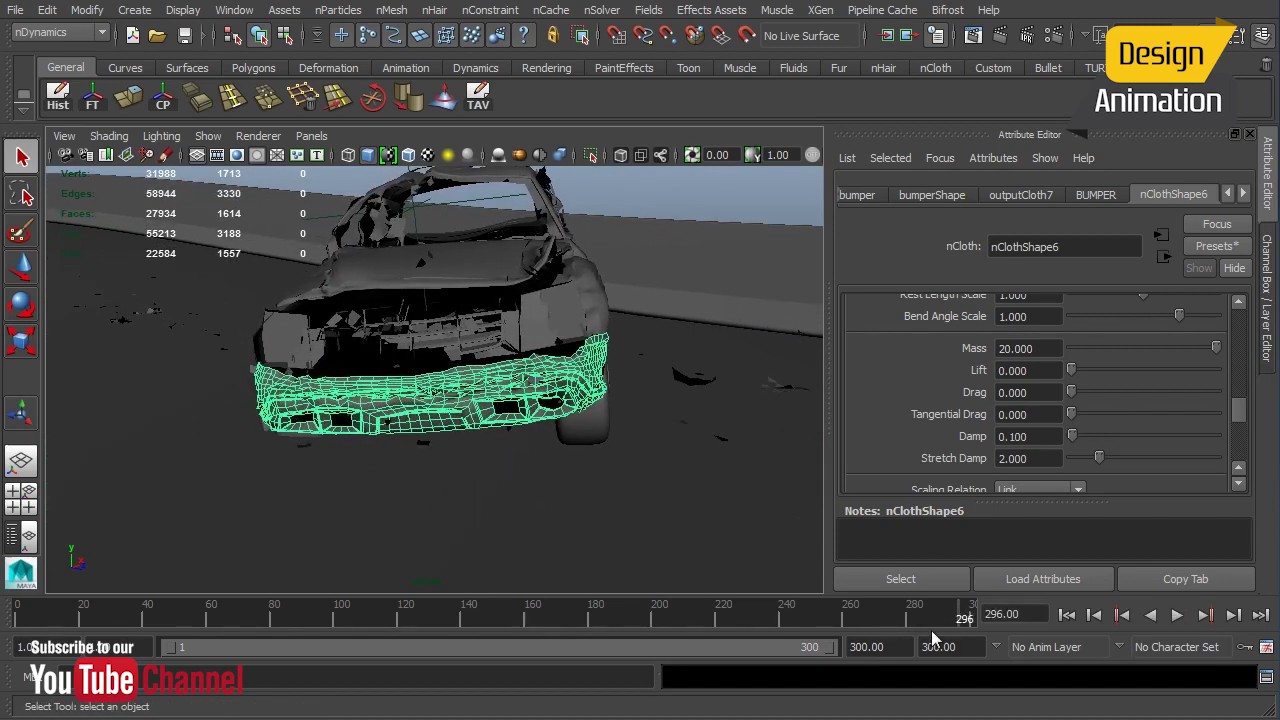
- Bring the bumper nCloth's Dynamic Properties into view and examine the bumper's deformation at frame 296
drag(1240, 418, 1240, 362)
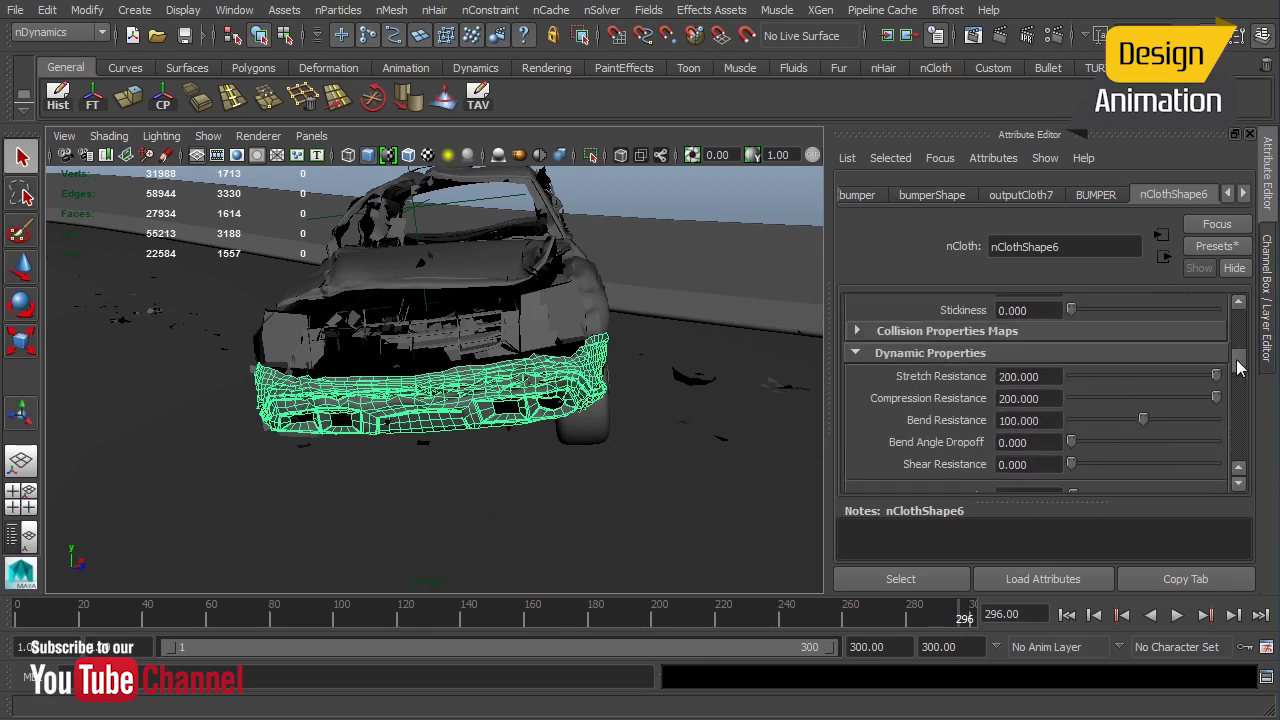
scroll(622, 403, up, 5)
scroll(622, 403, up, 3)
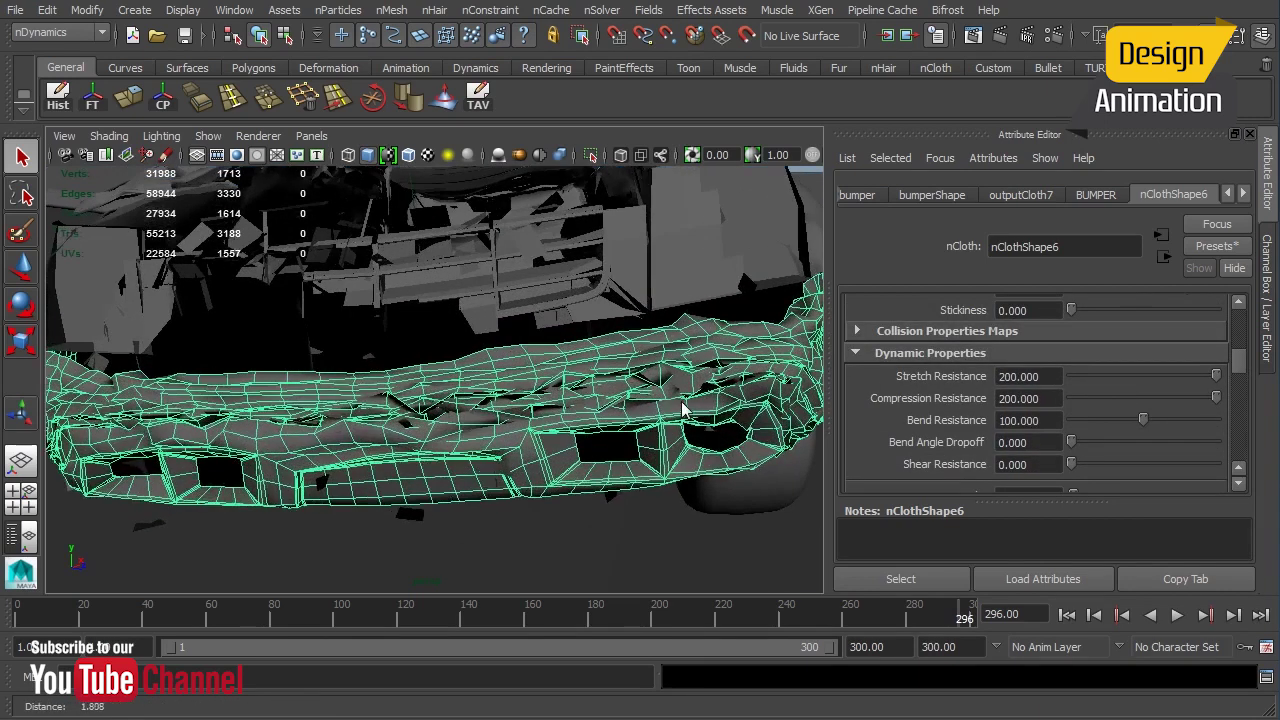
click(1245, 194)
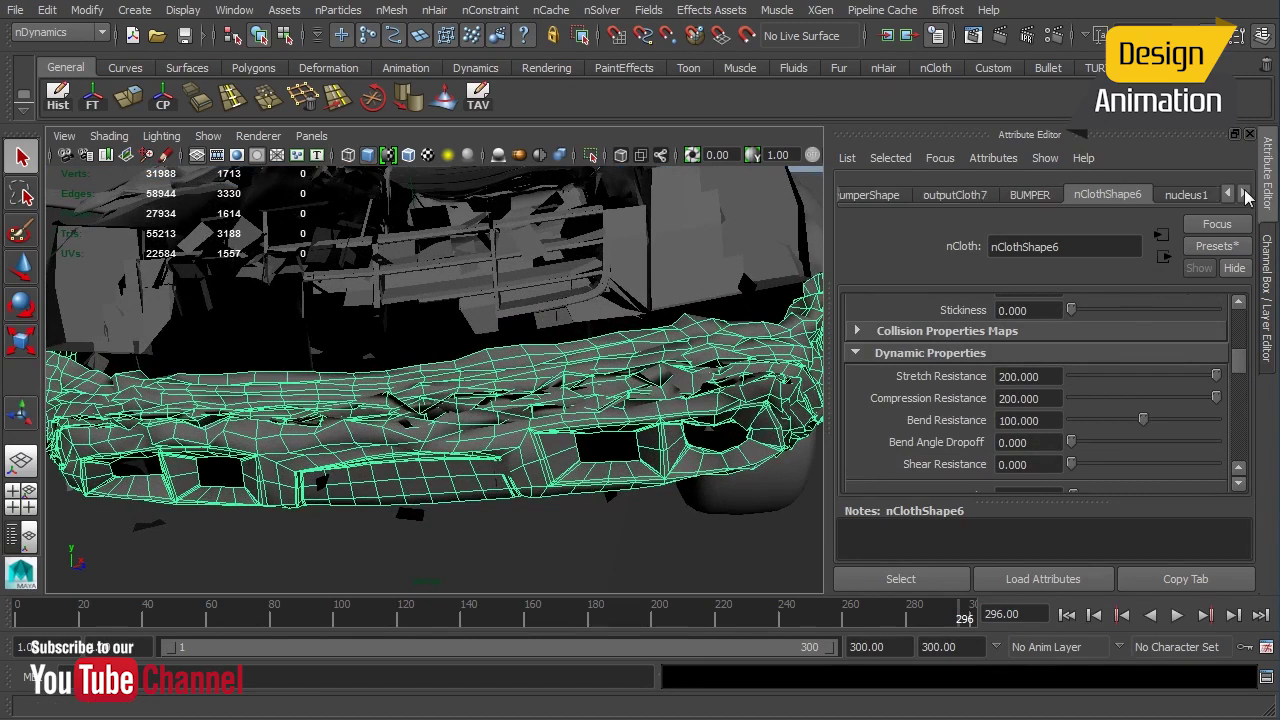
- Return to frame 1 and inspect the closely spaced edge loops at the undamaged bumper's trim corner
click(1066, 614)
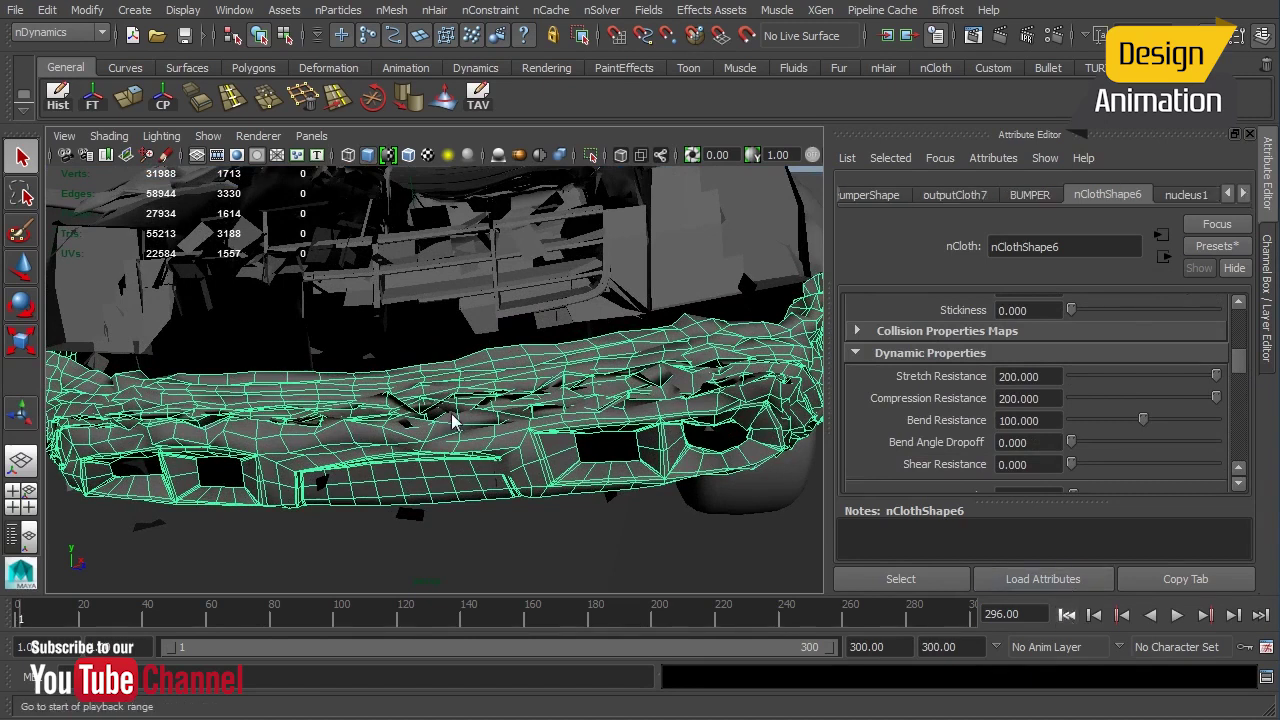
scroll(455, 390, down, 10)
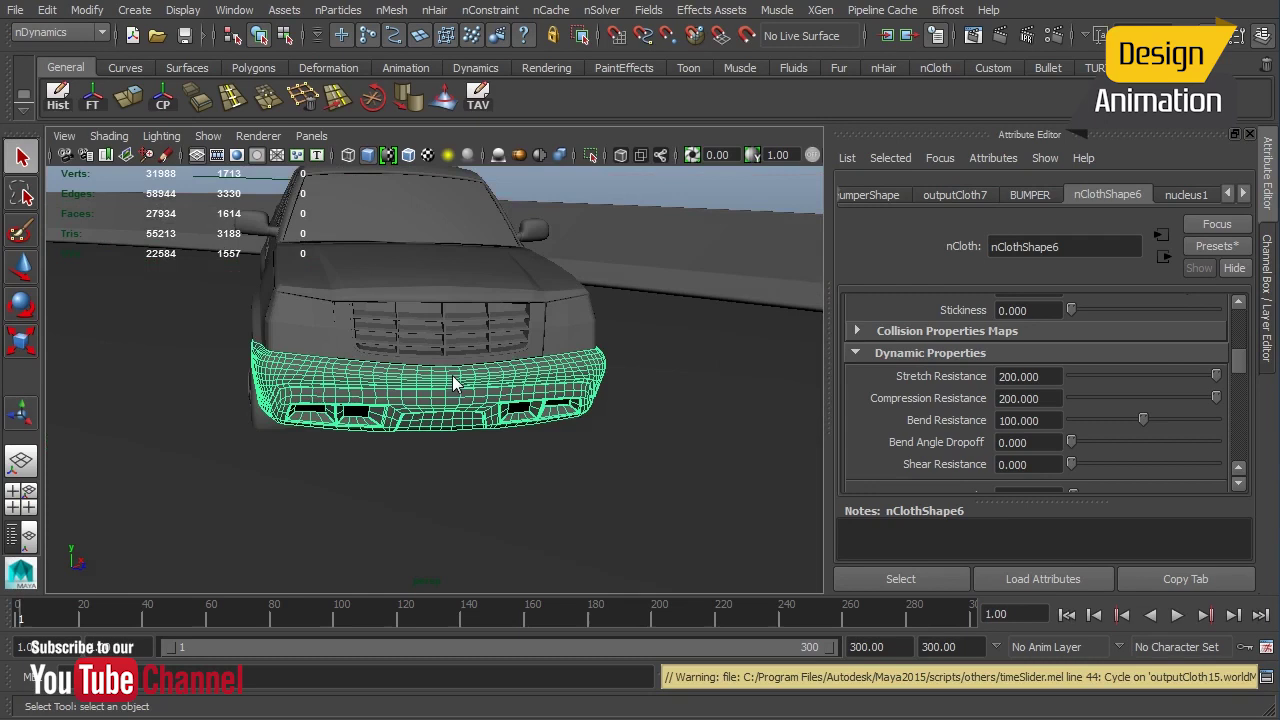
alt+drag(455, 390, 600, 410)
scroll(722, 430, up, 5)
scroll(722, 430, up, 10)
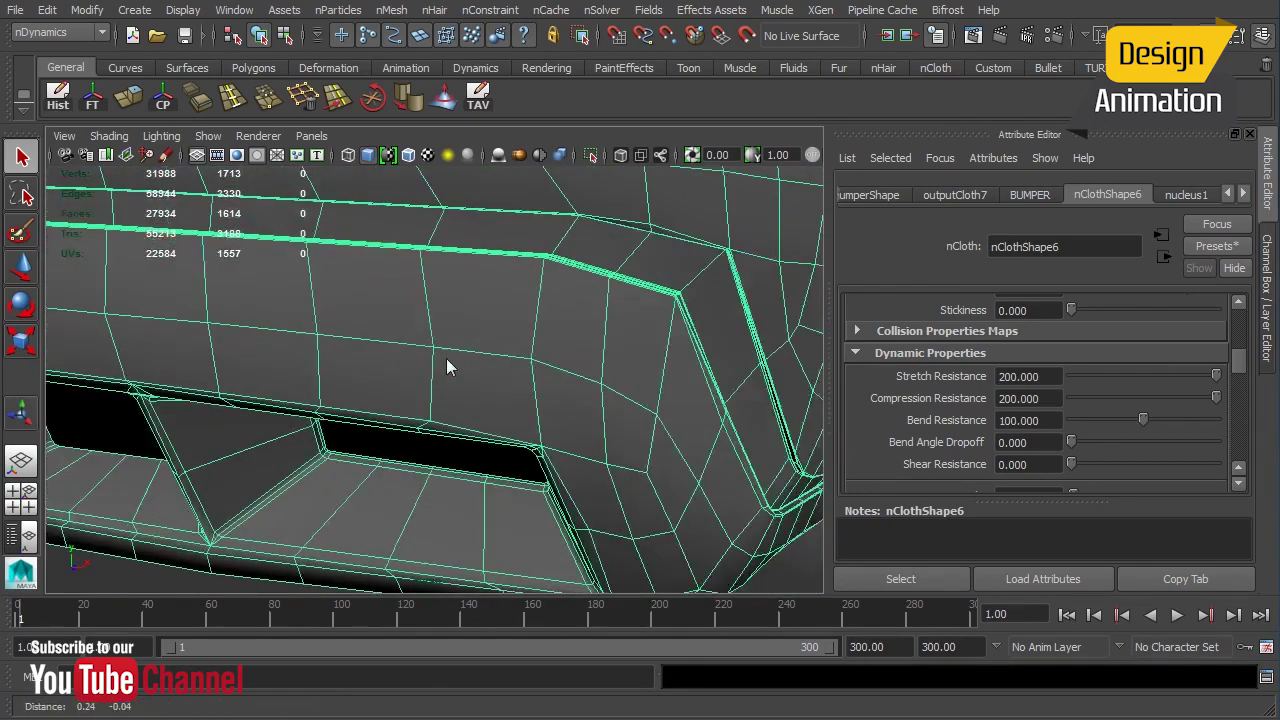
scroll(446, 367, down, 5)
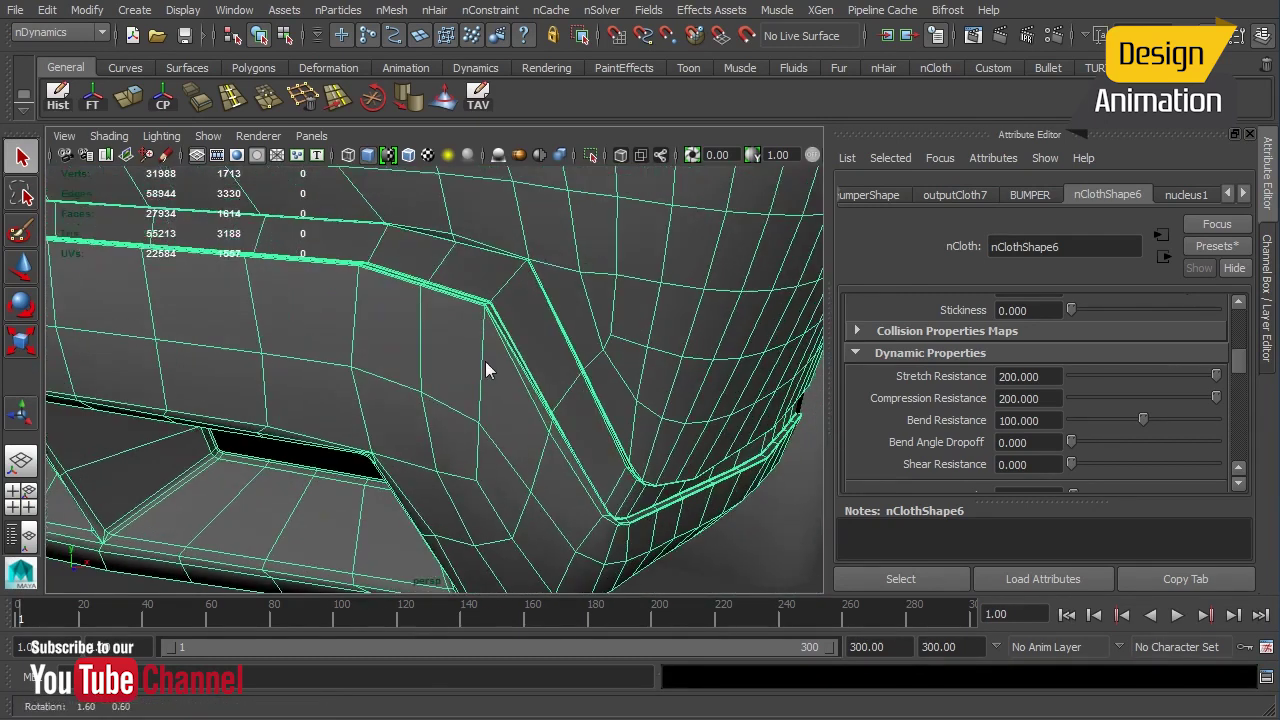
scroll(400, 370, up, 6)
scroll(445, 366, down, 2)
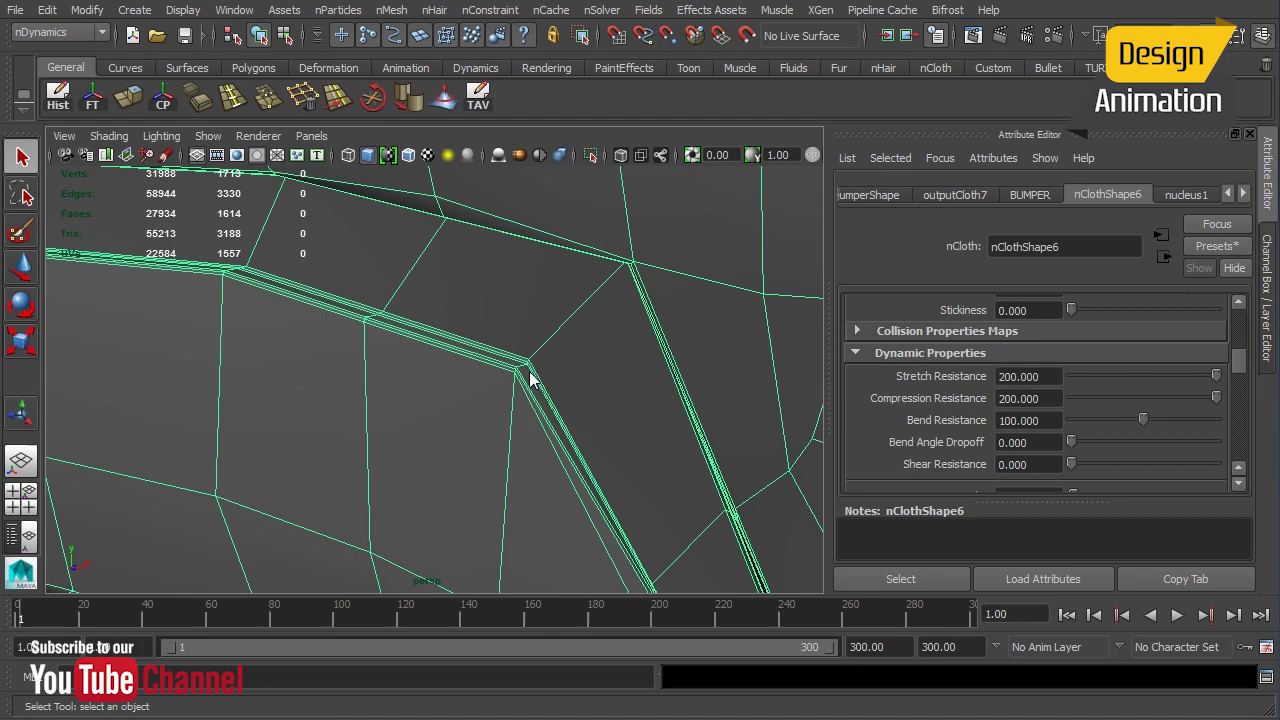
- Try a Bend Resistance of 200 on the bumper's nCloth and inspect the trim corner's edges
click(1026, 421)
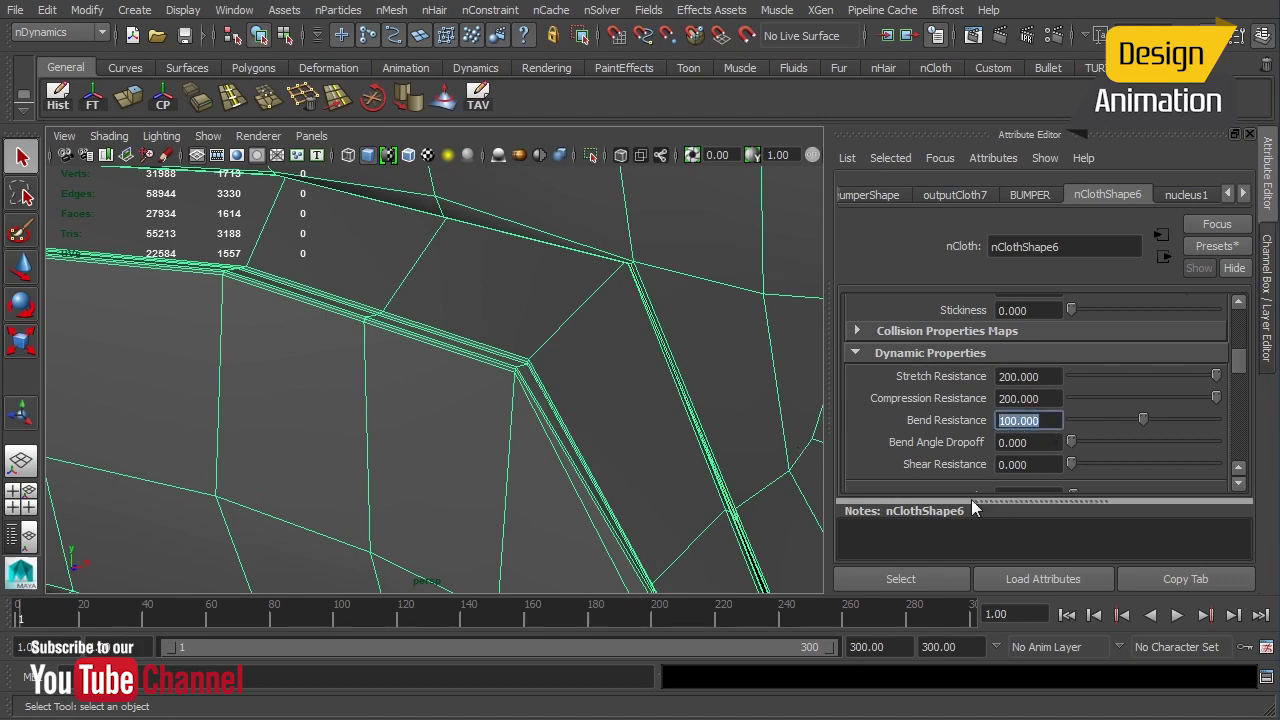
text(200)
key(Return)
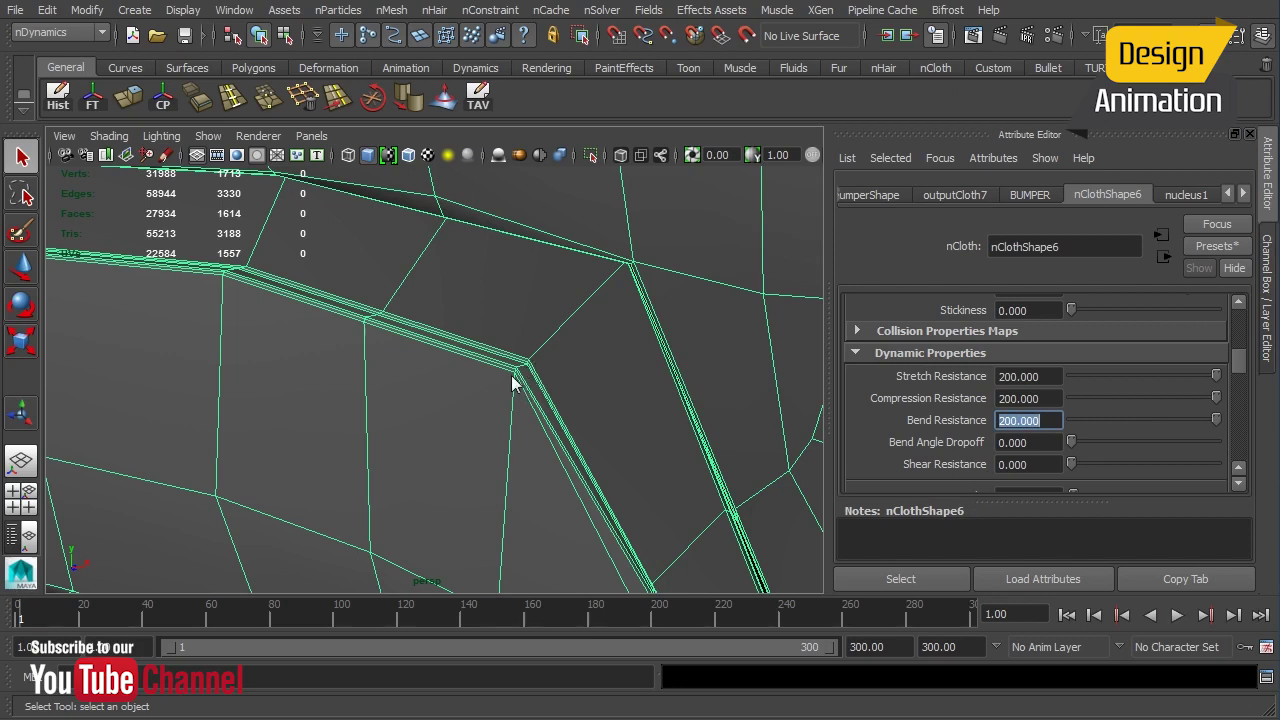
scroll(485, 359, up, 4)
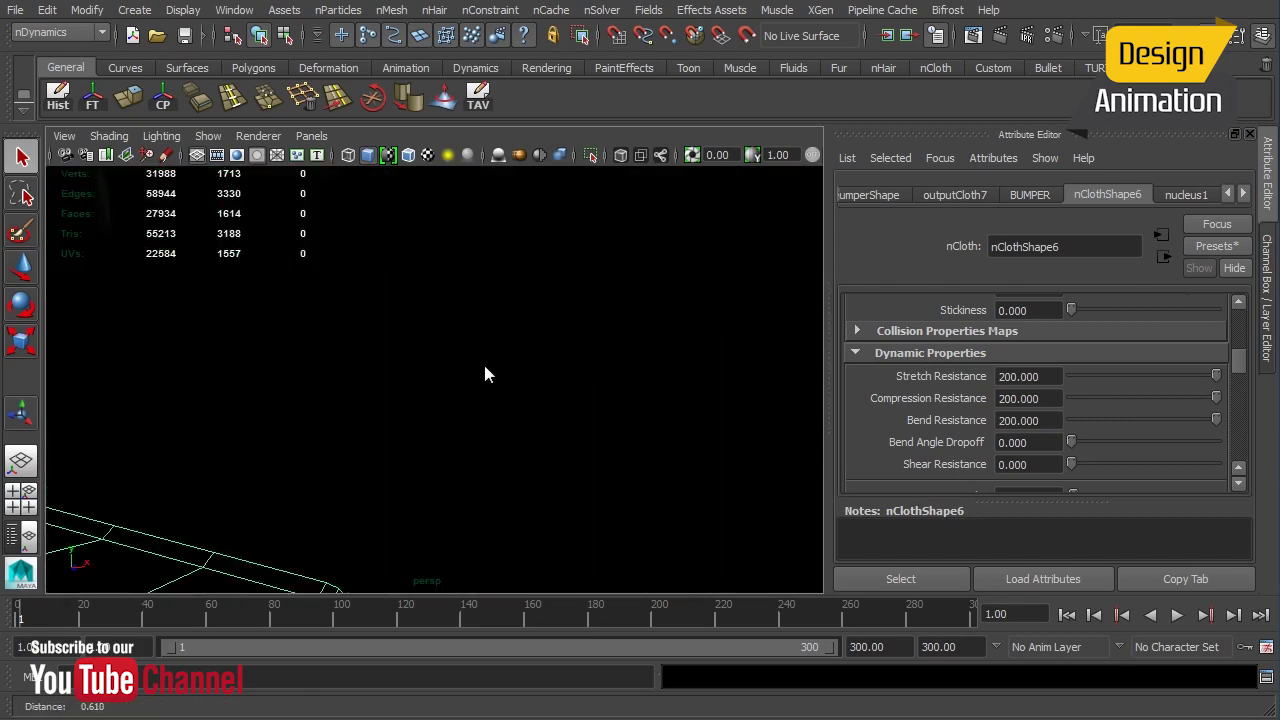
scroll(478, 363, down, 4)
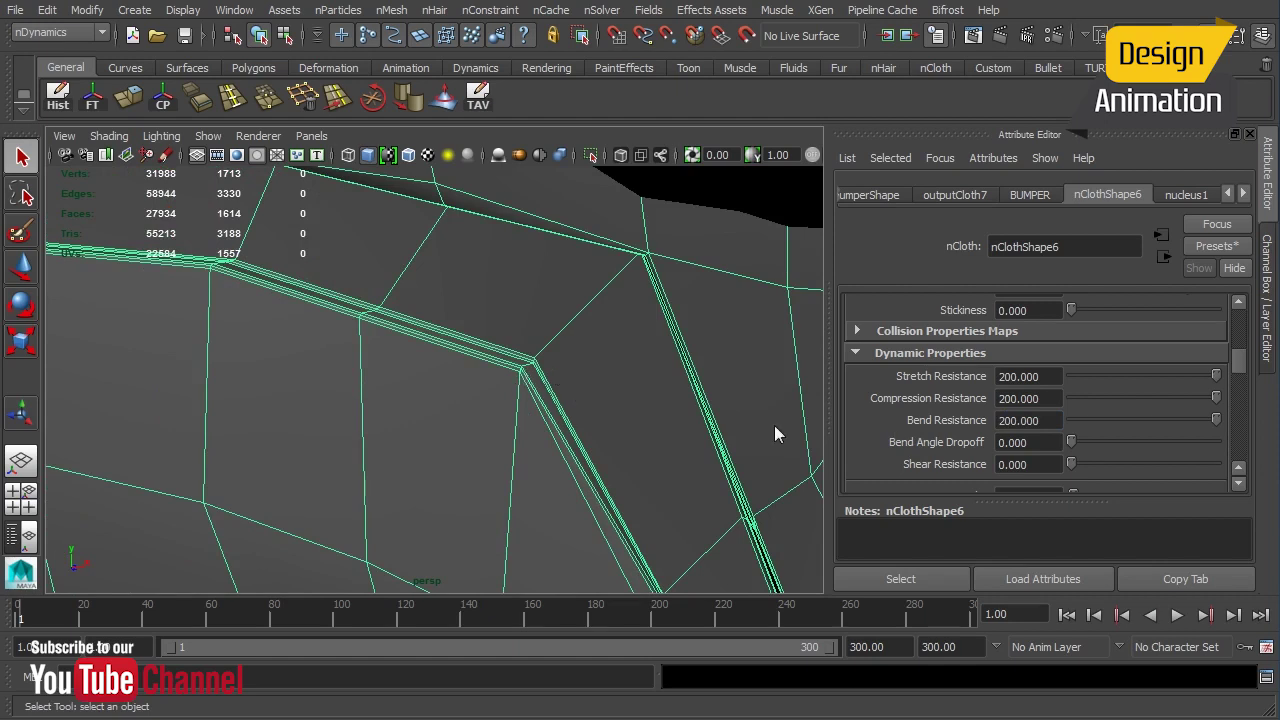
- Set the bumper nCloth's Bend Resistance back to 100
double_click(1046, 424)
text(100)
key(Return)
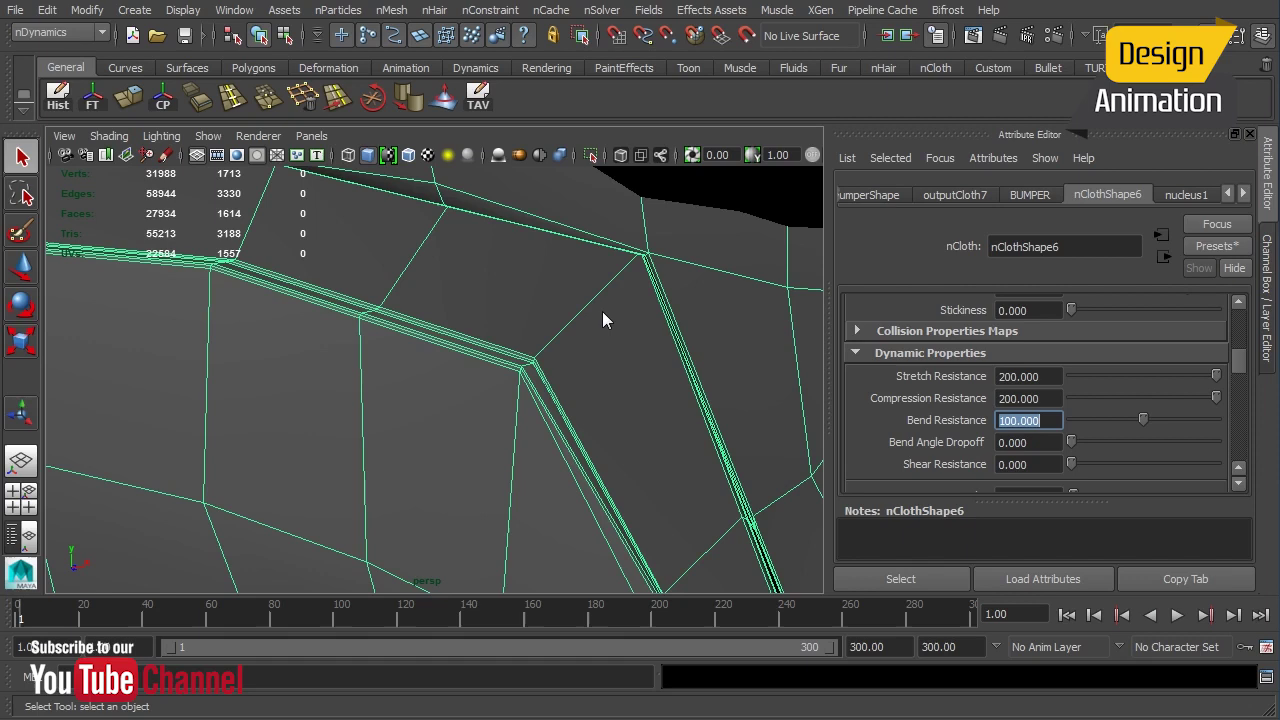
- Assign the bumper cache file from the nCache TruckRoll folder to nClothShape6Cache2
click(1243, 193)
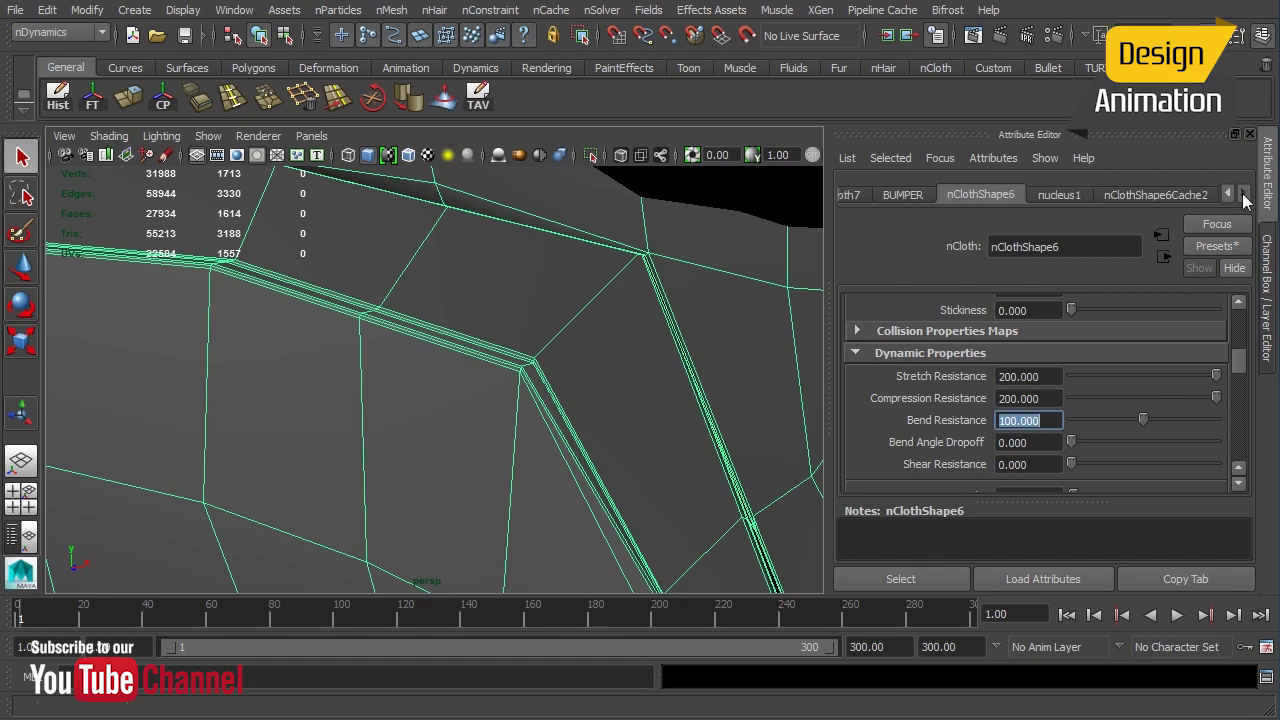
click(1156, 194)
click(1215, 360)
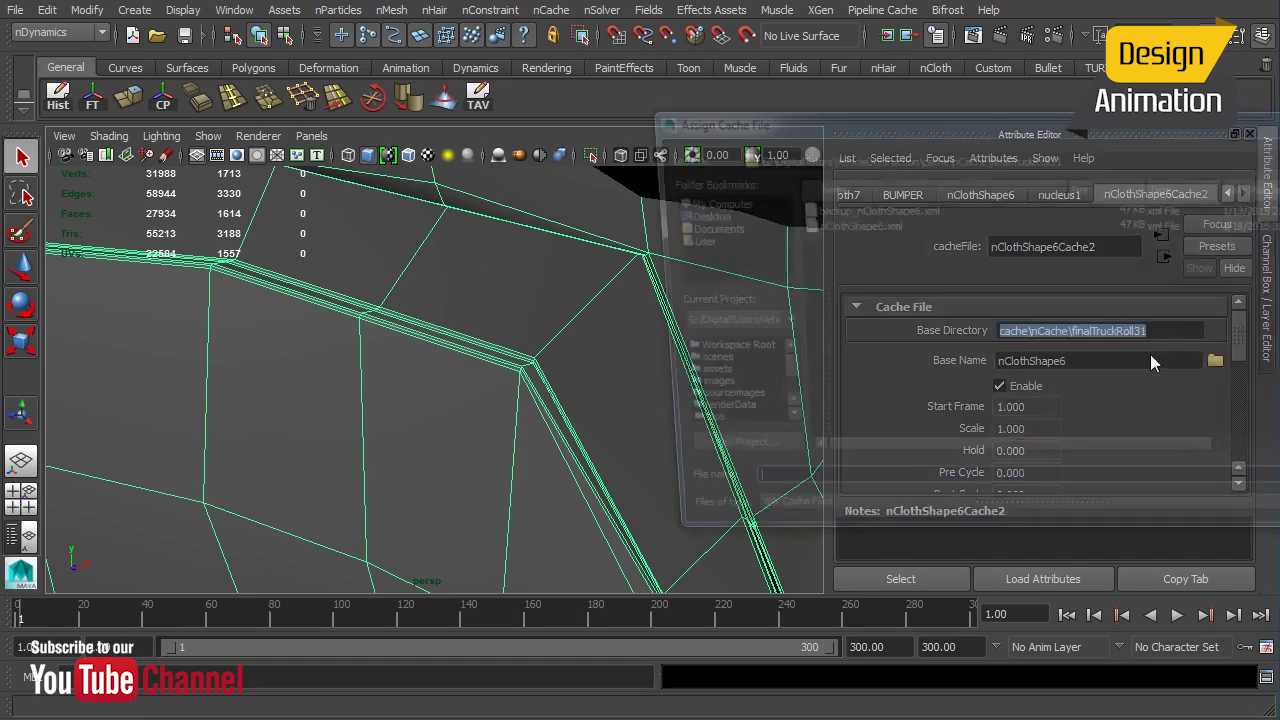
key(BackSpace)
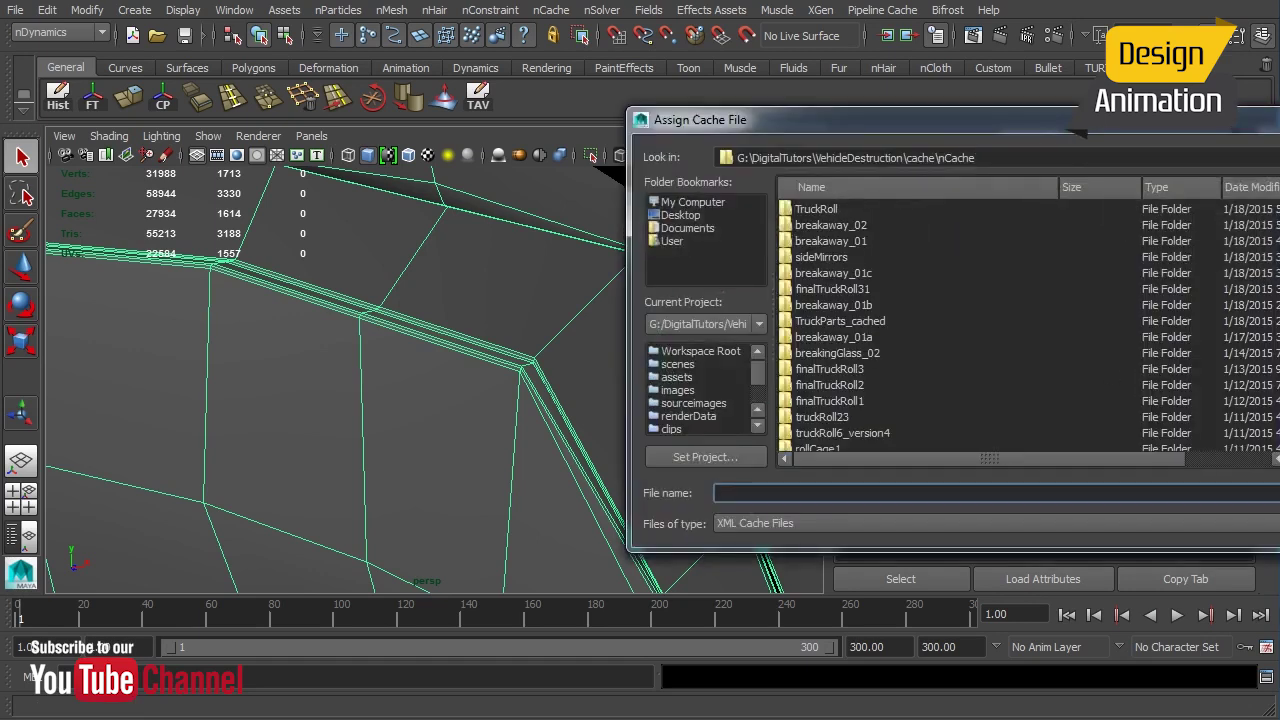
double_click(822, 209)
double_click(818, 225)
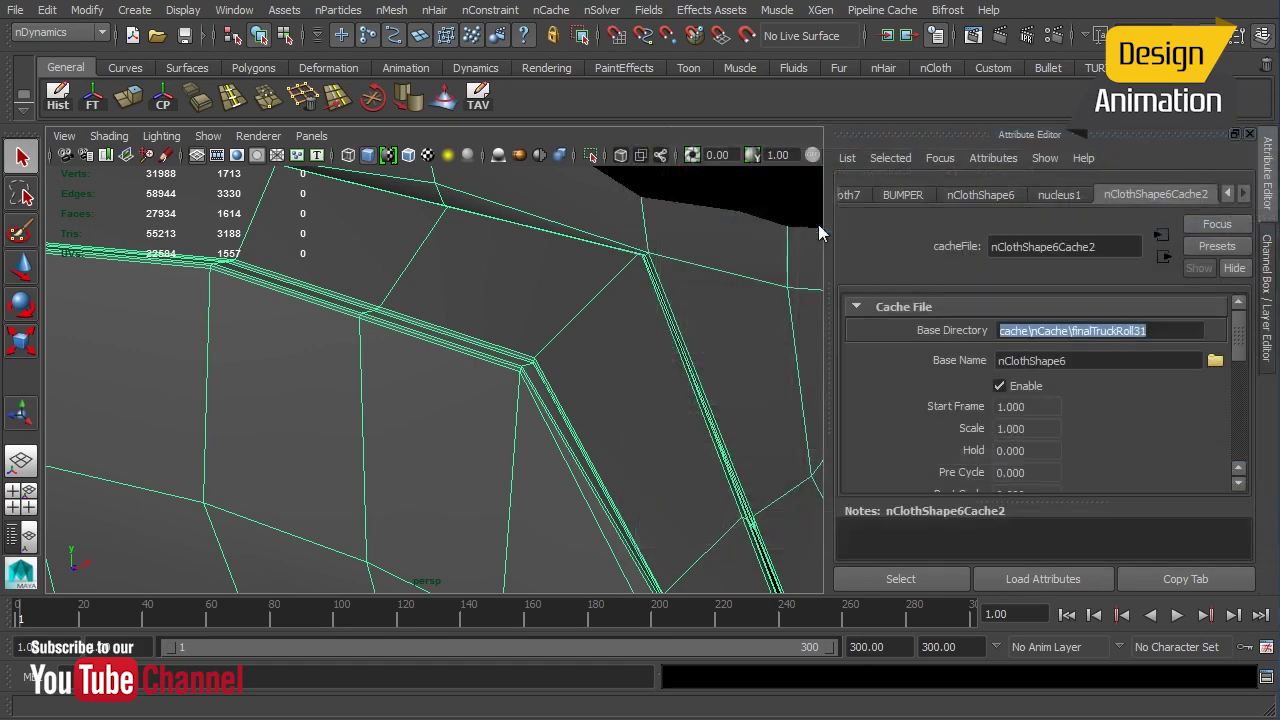
- Go to frame 300 and examine the front bumper's deformation up close with the TruckRoll cache
scroll(706, 357, down, 5)
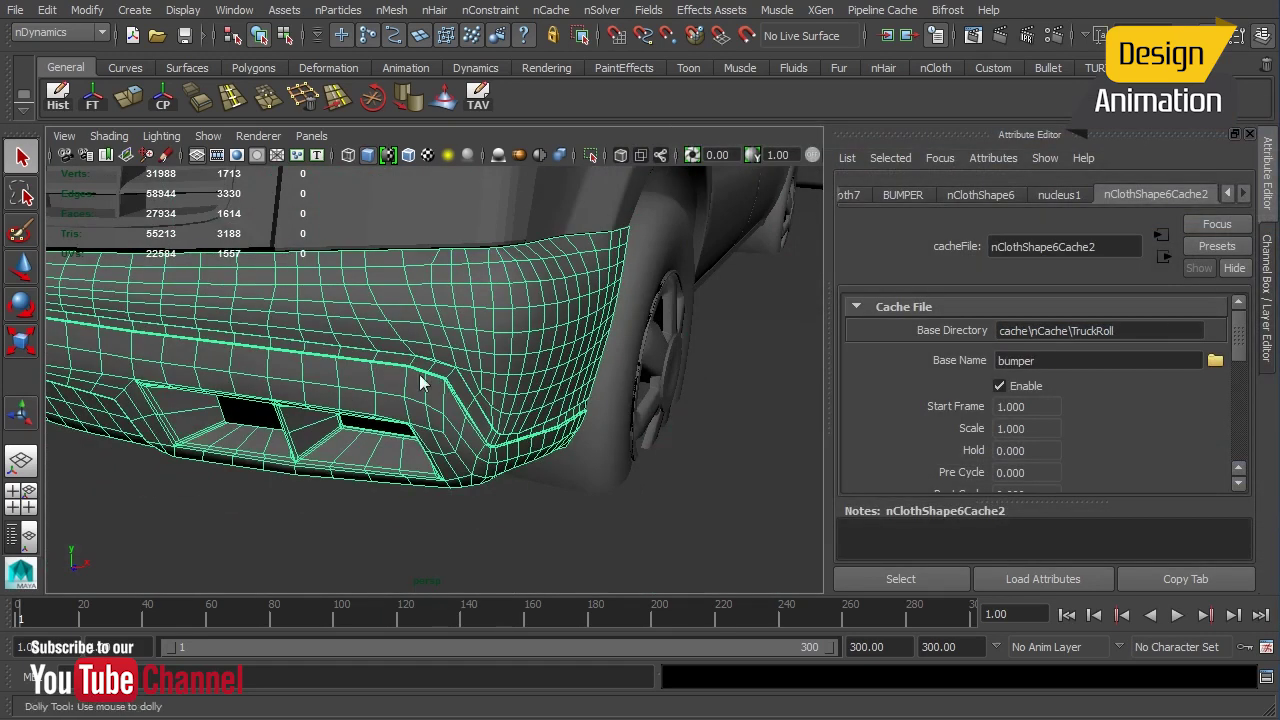
click(981, 615)
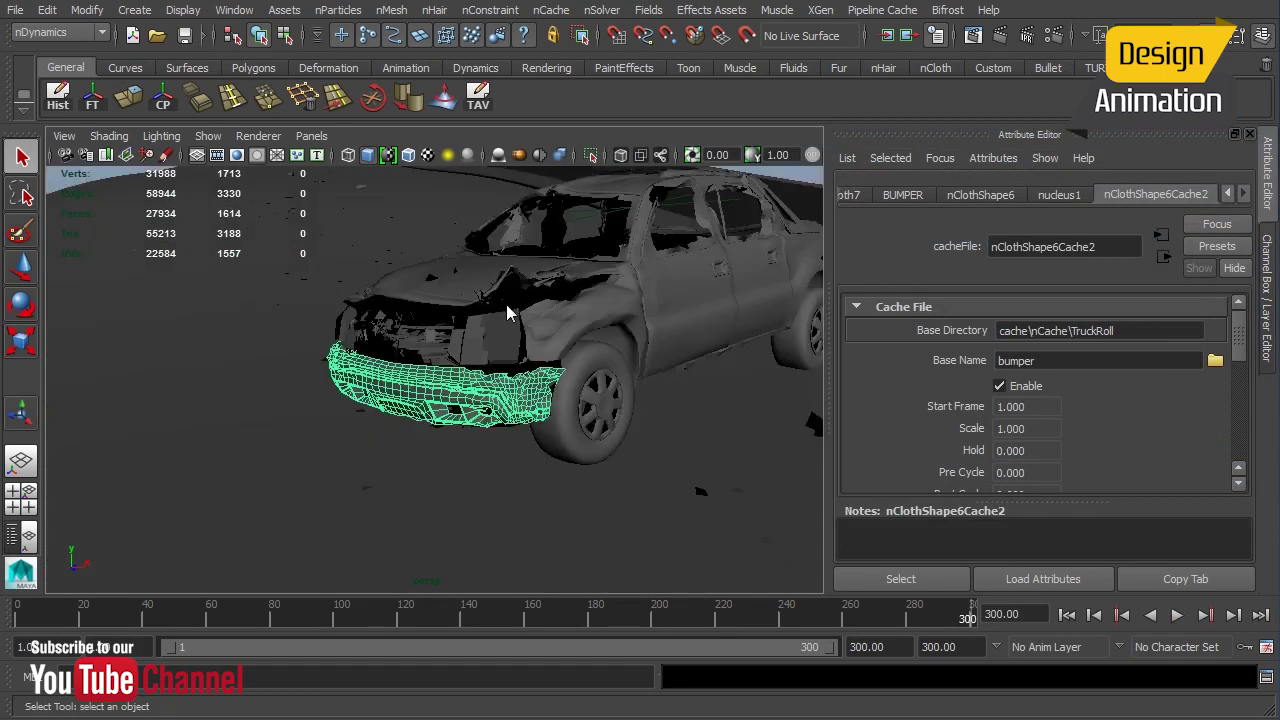
alt+drag(271, 459, 443, 472)
alt+right_drag(443, 465, 605, 466)
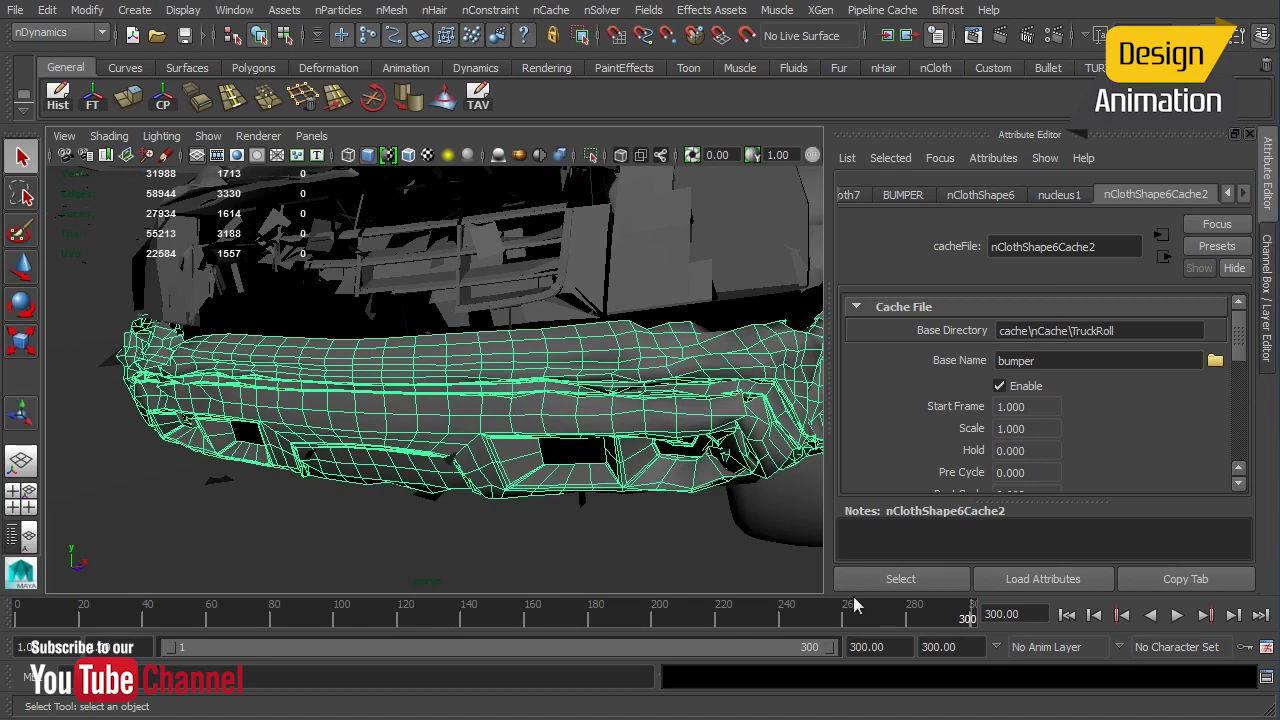
- Play the animation from frame 256 to 291 to review the bumper's motion, ending with the whole truck in view
click(903, 615)
key(alt+v)
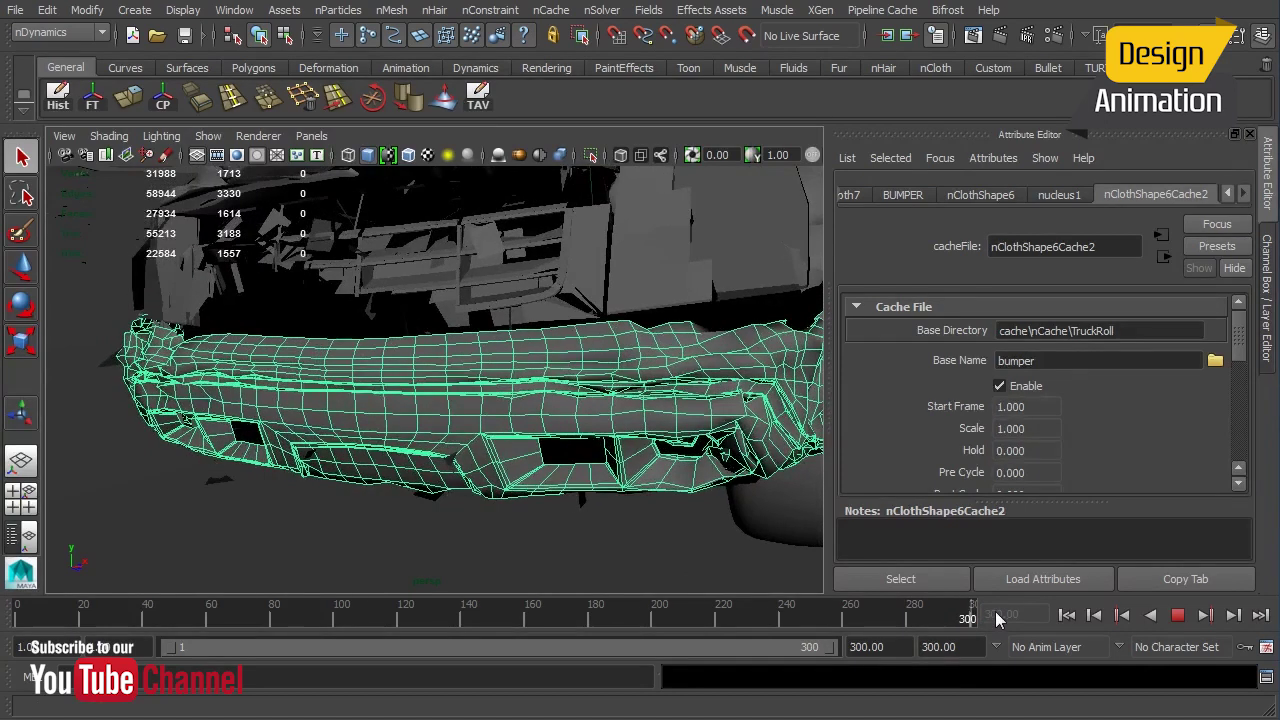
click(826, 615)
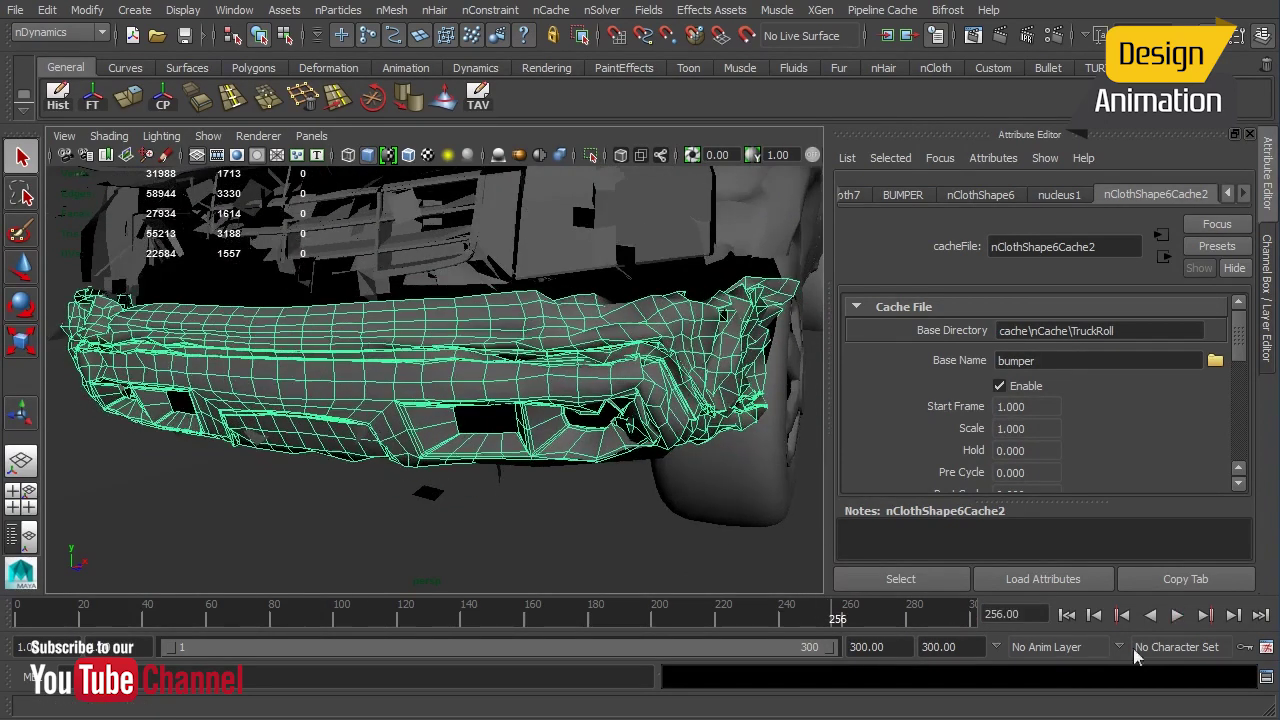
click(1178, 615)
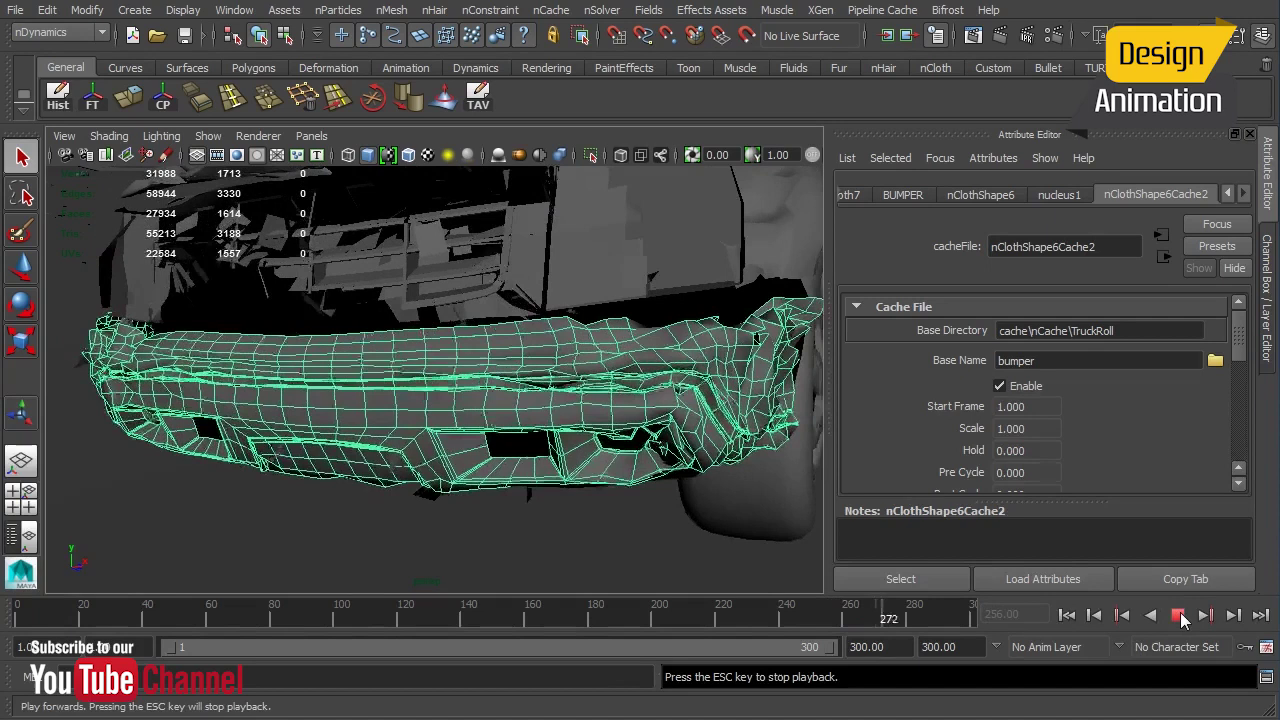
click(1178, 615)
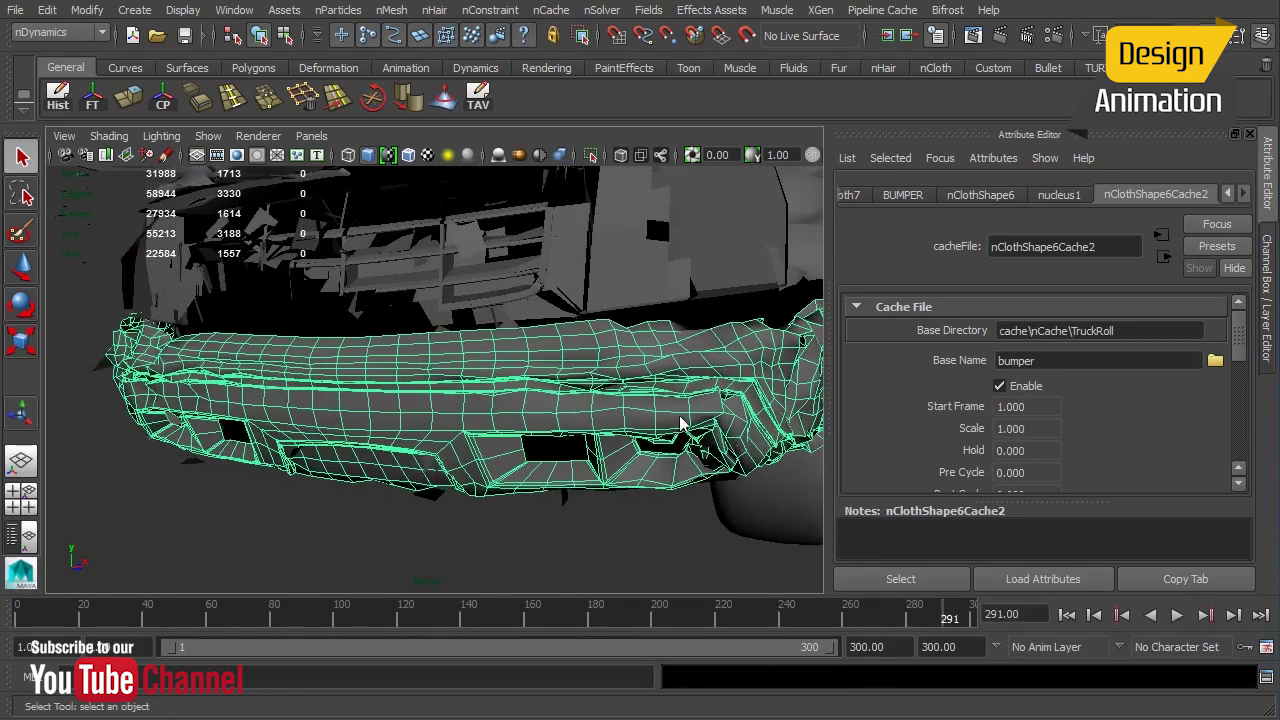
alt+right_drag(651, 423, 244, 400)
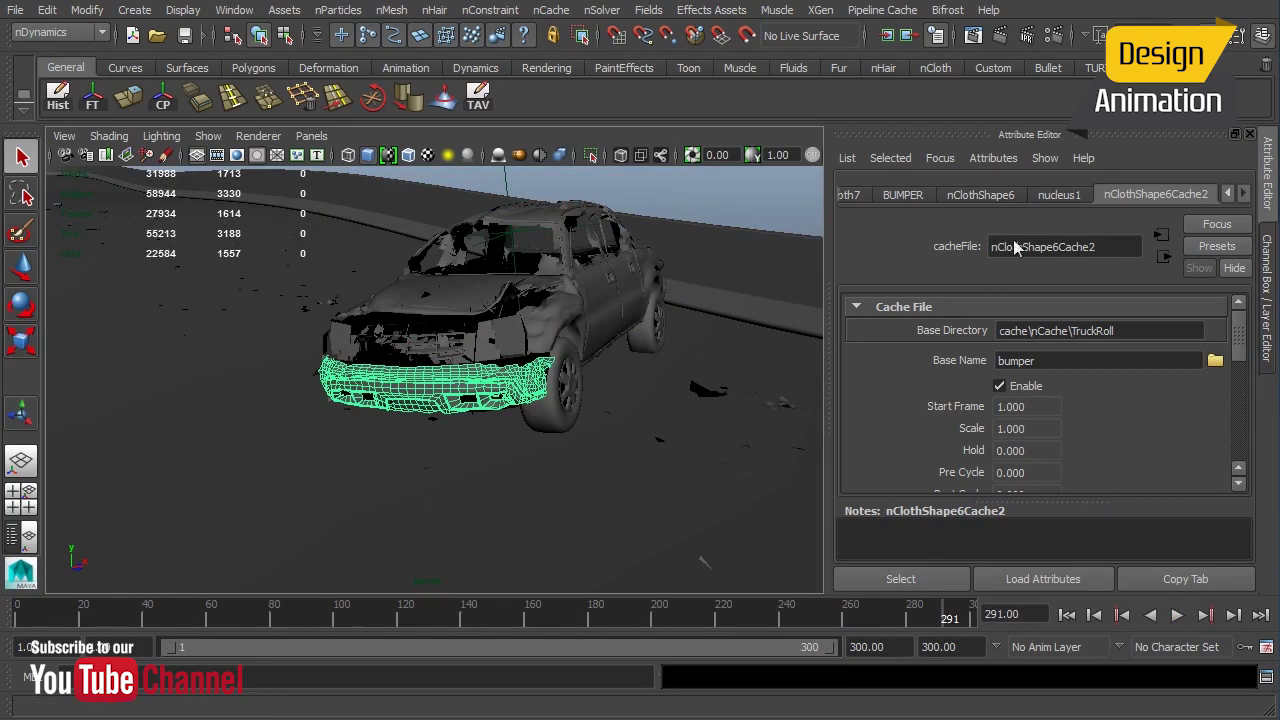
- Review the nClothShape6 Dynamic Properties down to the mass, drag and damping settings
click(1006, 201)
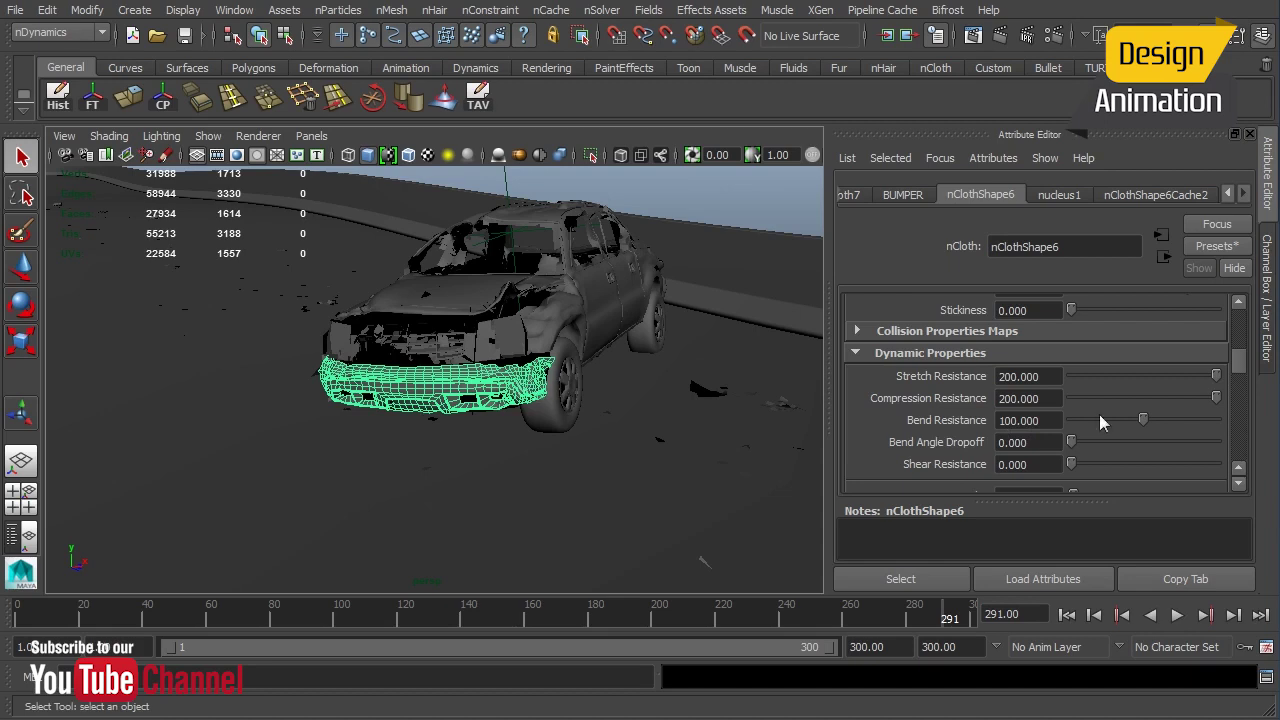
drag(1232, 378, 1244, 427)
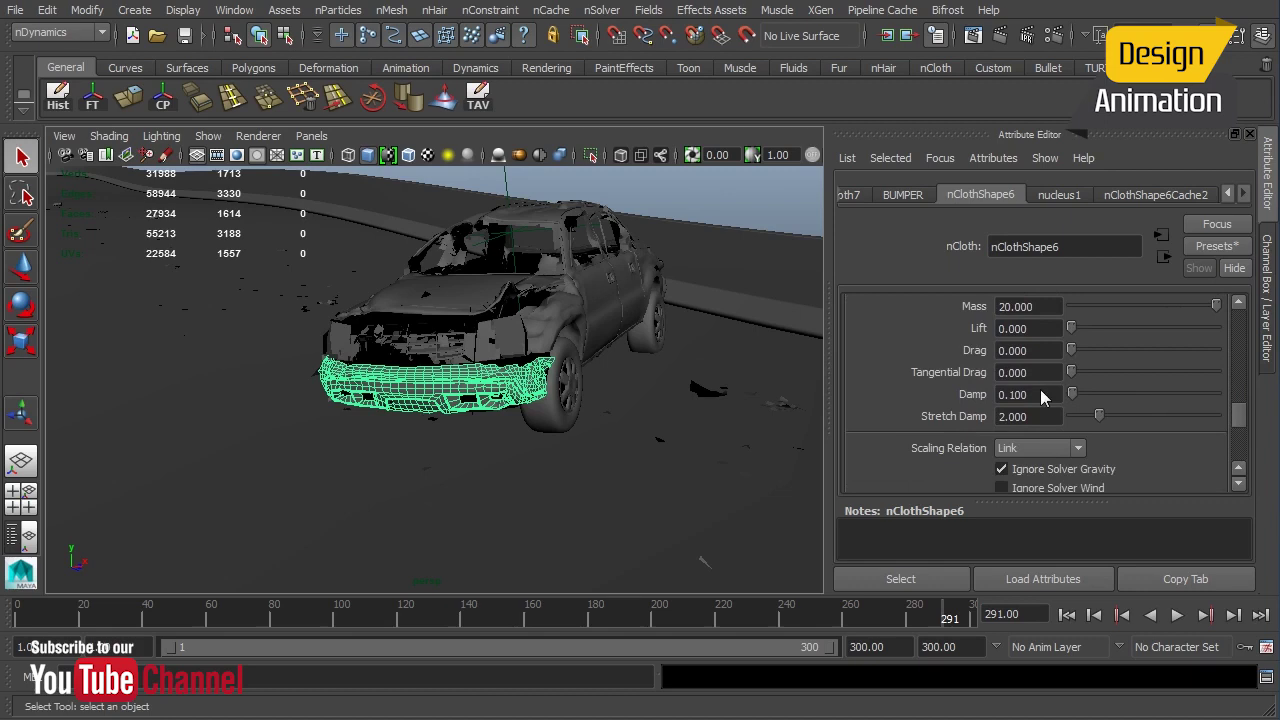
- Return to frame 1, bring the truck's front into close view and select the driver-side headlight mesh
drag(1040, 394, 950, 402)
click(1067, 616)
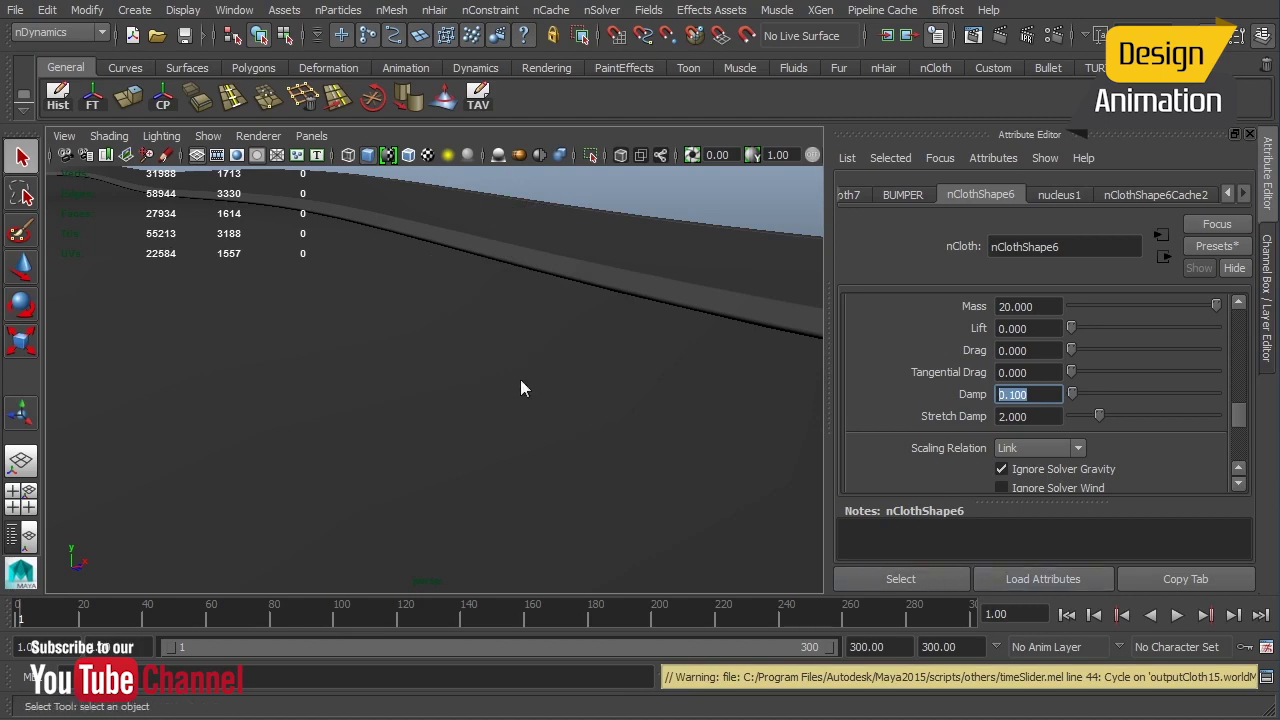
click(311, 136)
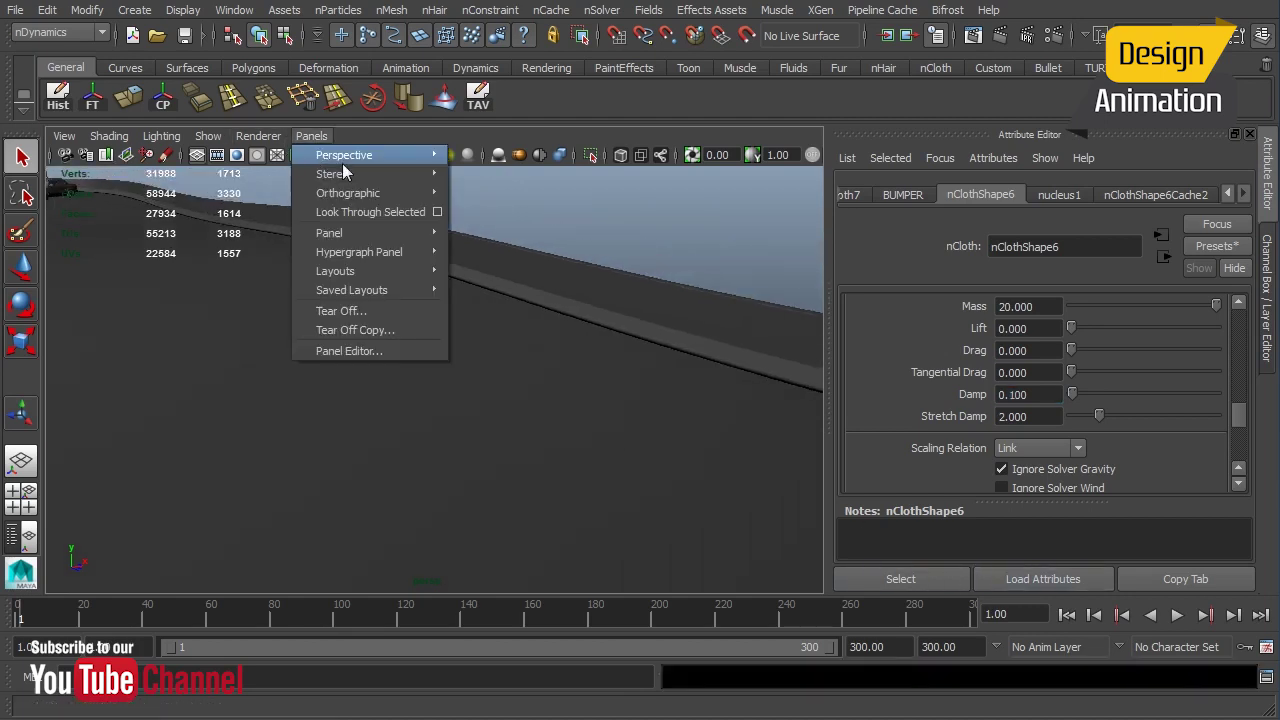
mouse_move(400, 155)
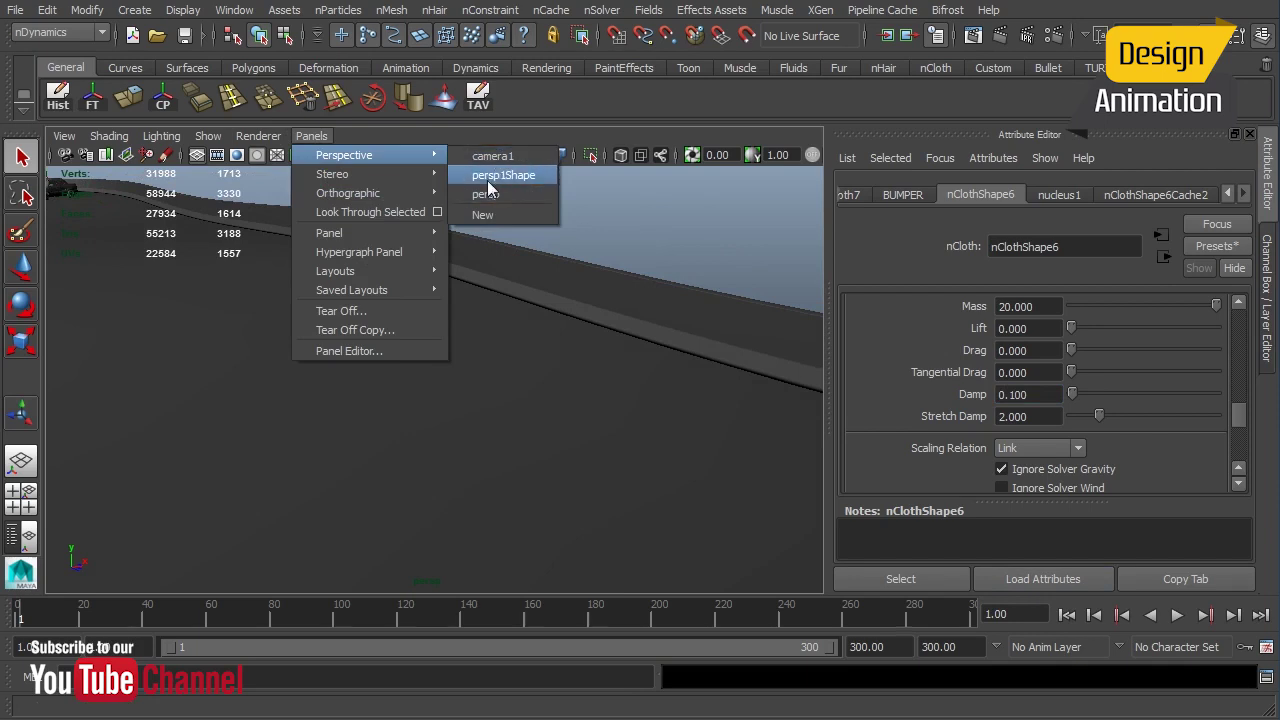
click(489, 177)
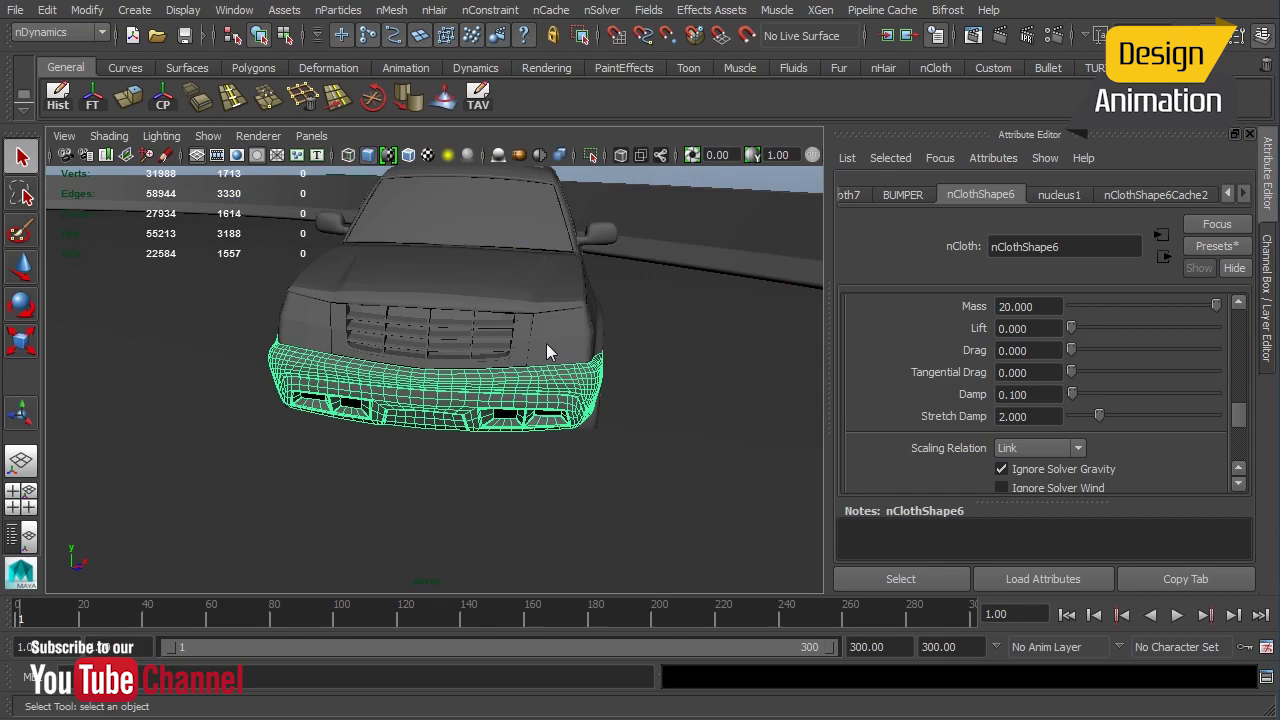
click(547, 345)
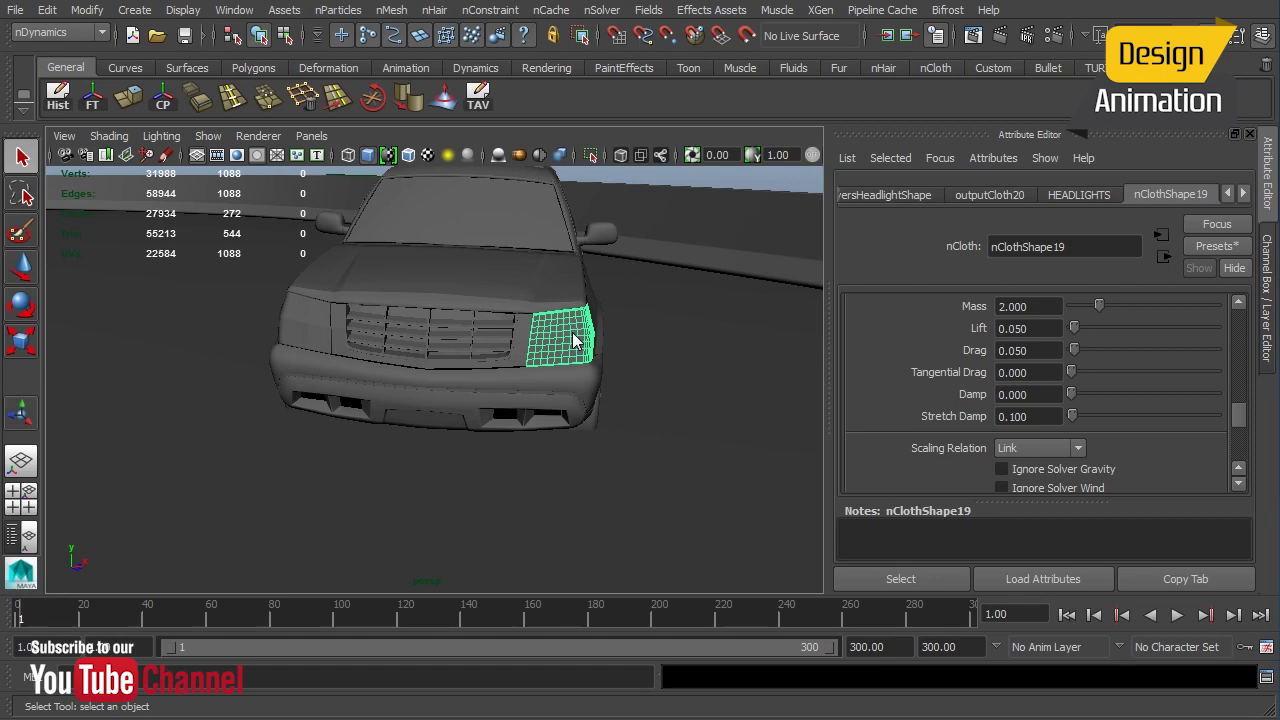
- Add the passenger-side headlight to the selection in the persp1Shape camera view and play the animation from frame 1
click(305, 132)
mouse_move(350, 154)
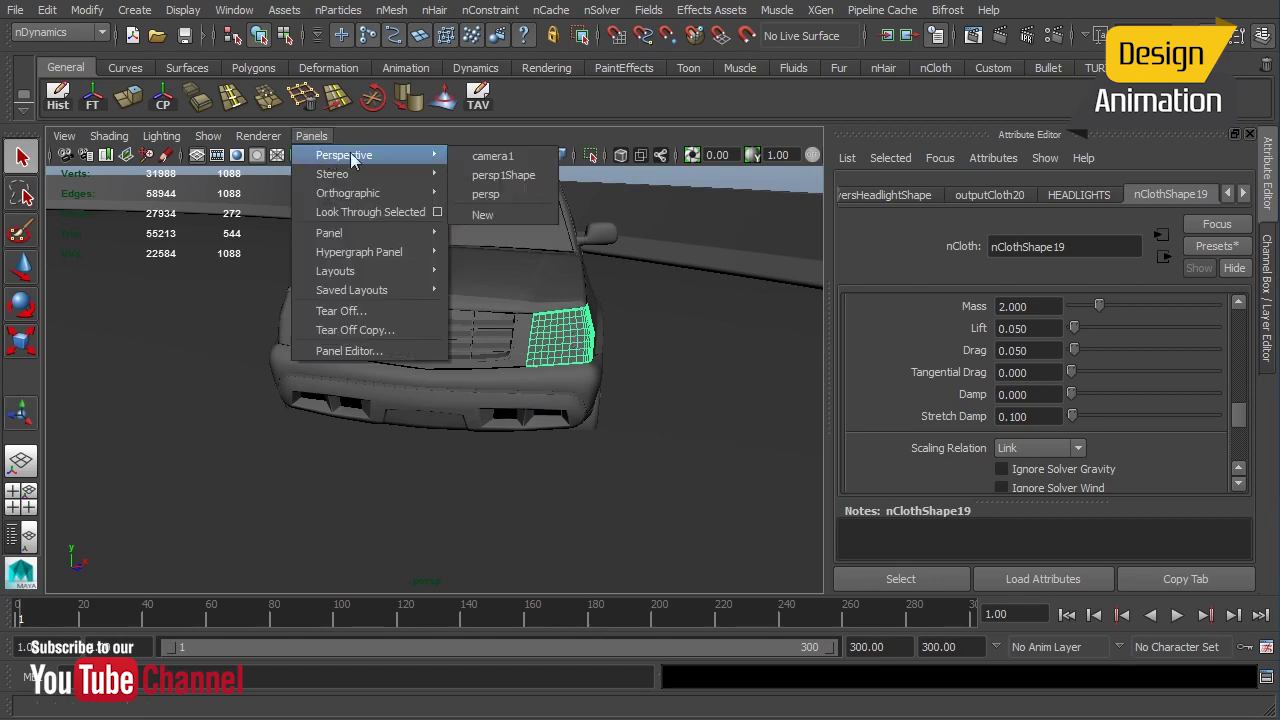
click(495, 178)
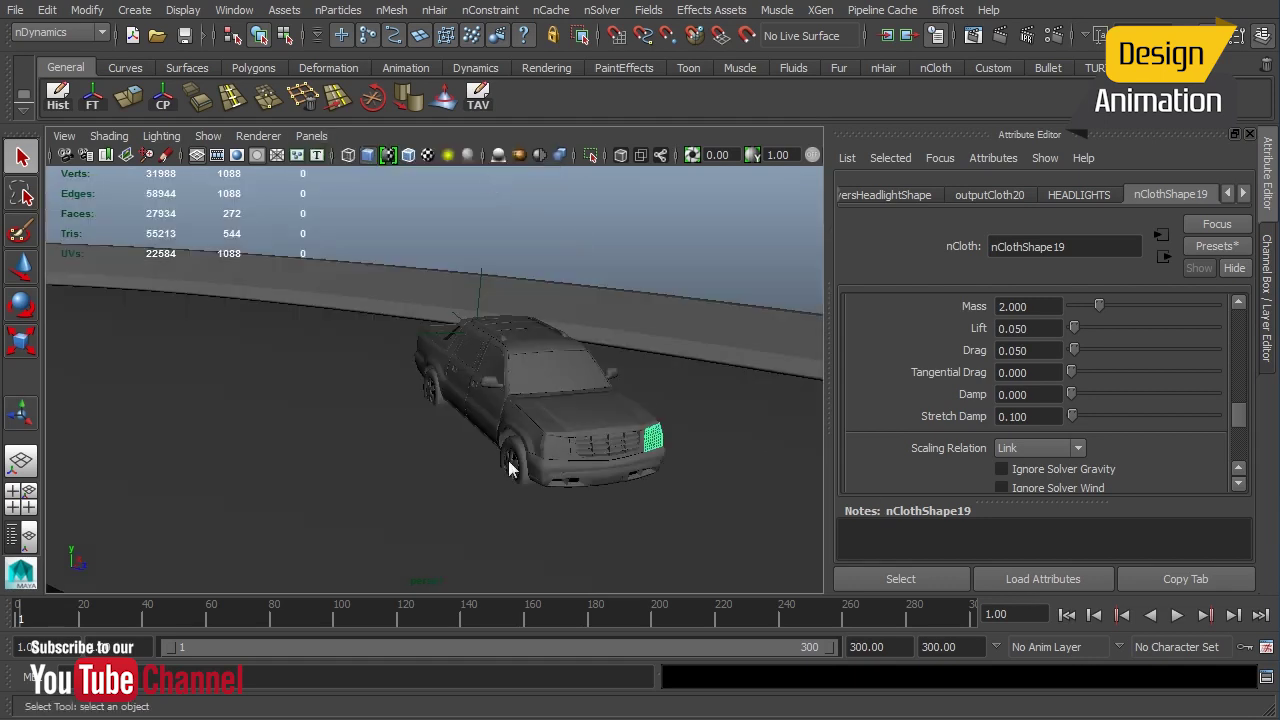
shift+click(556, 448)
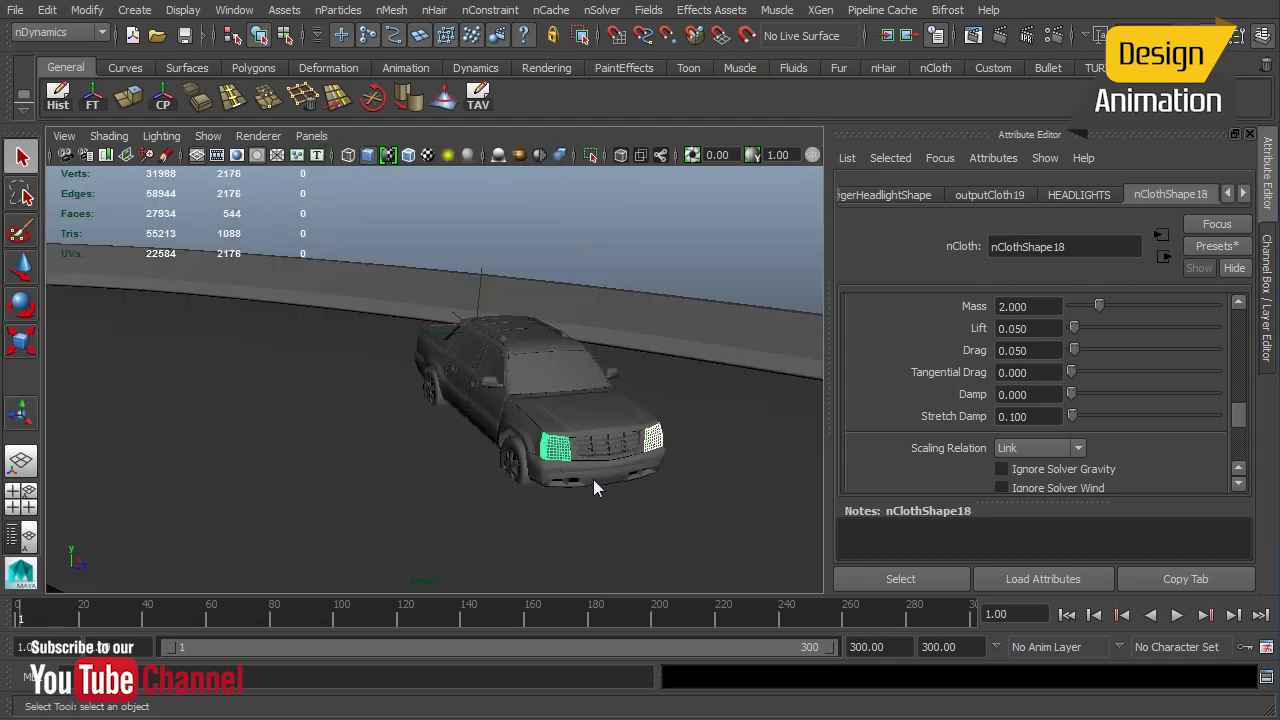
click(1176, 615)
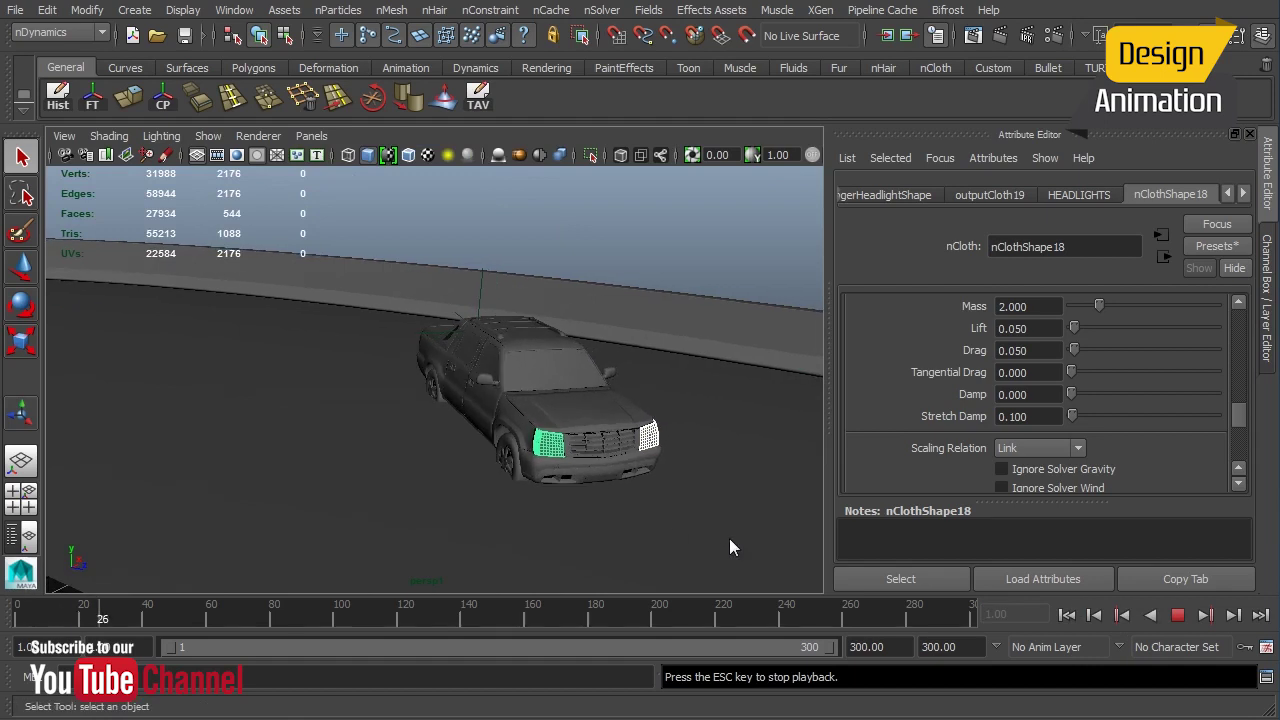